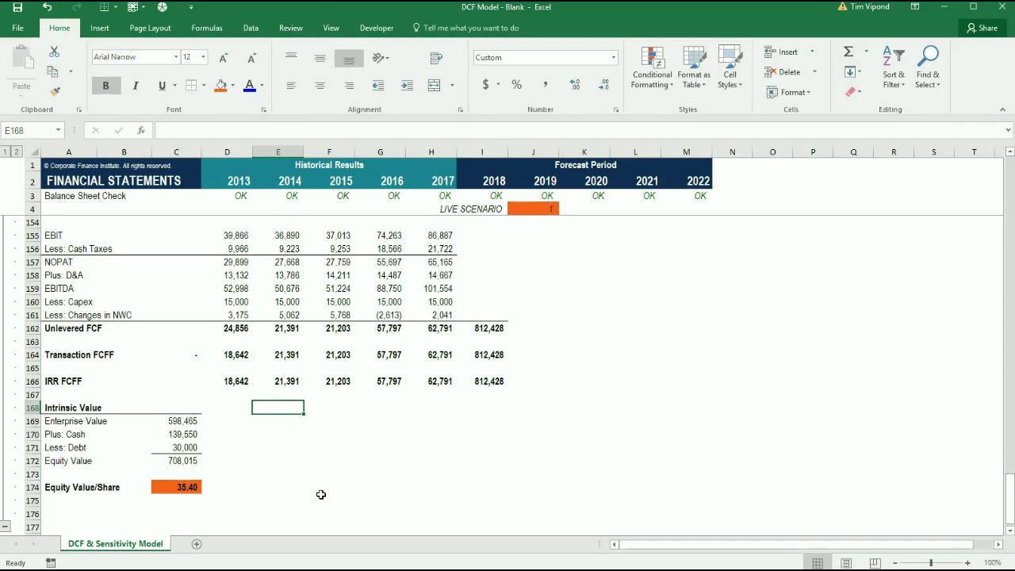
- Enter the heading "Market Value" in E168 and the label "Market Cap" in E169
type("Market")
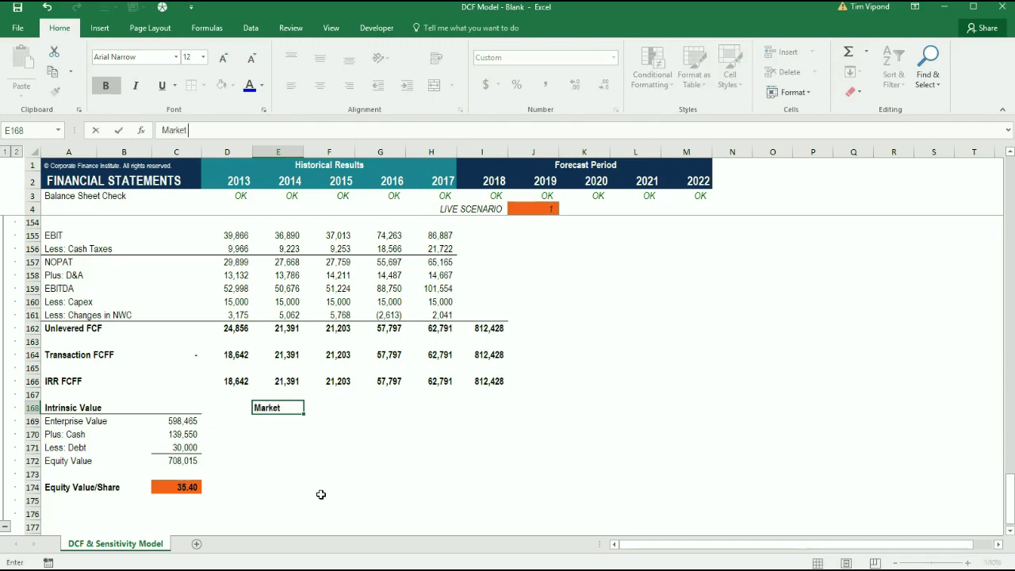
type(" Value")
key("ctrl+Return")
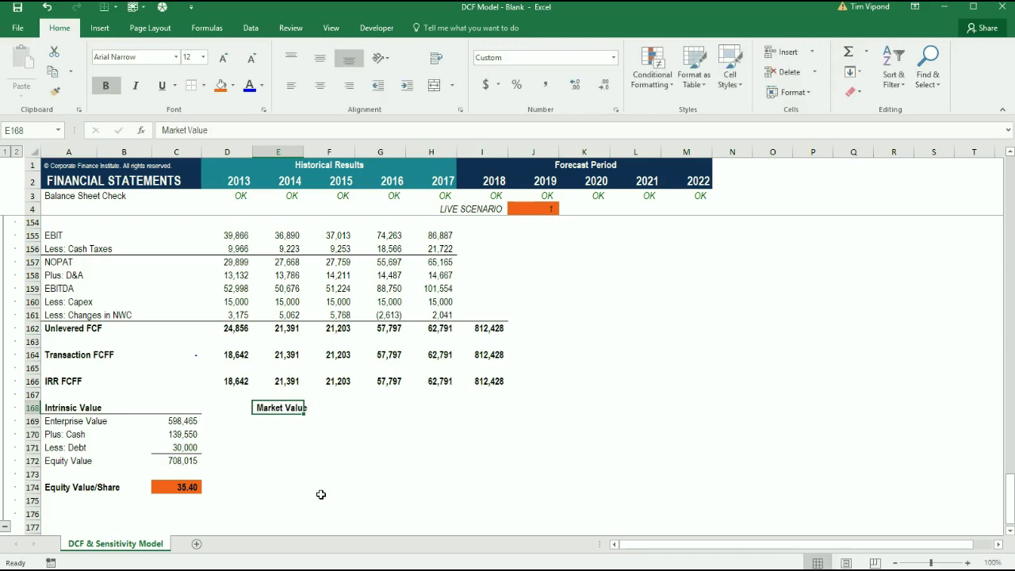
key("Down")
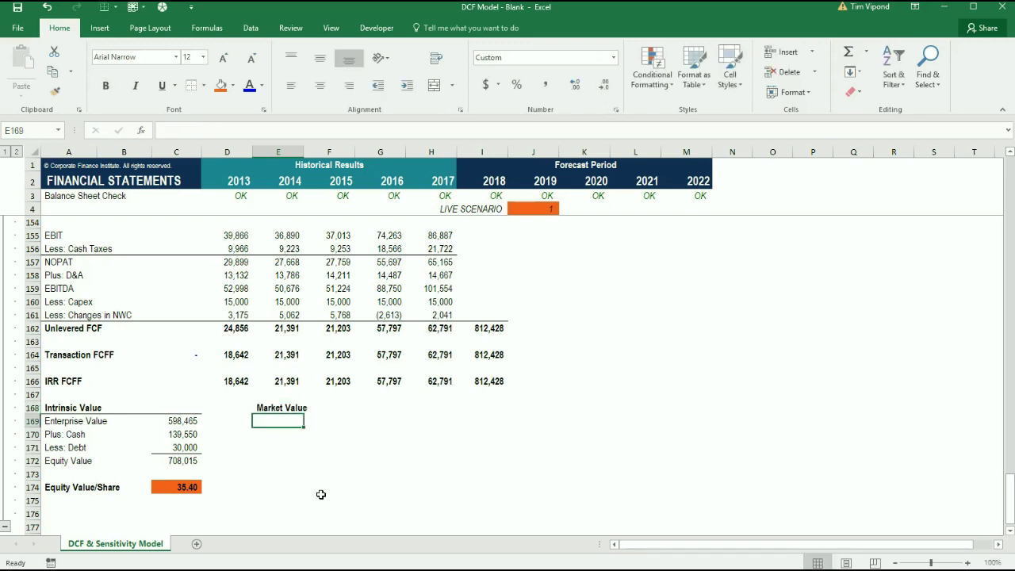
type("Ma")
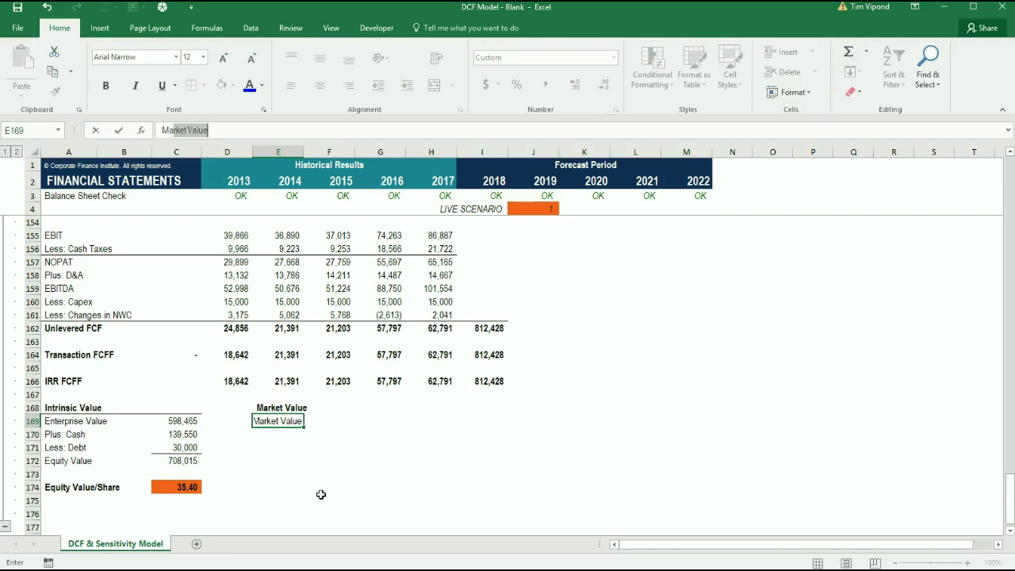
type("rket Cap")
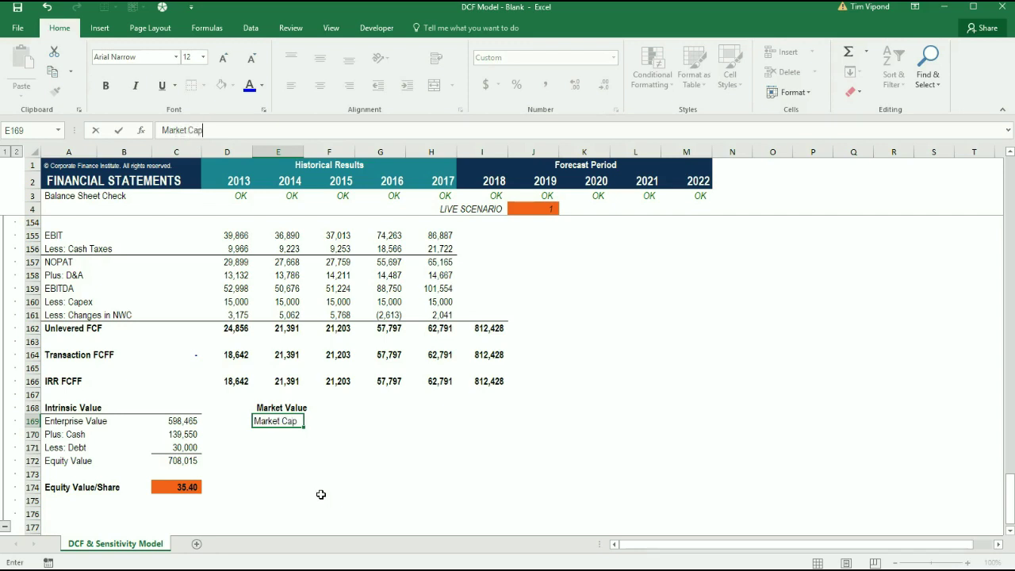
key("Return")
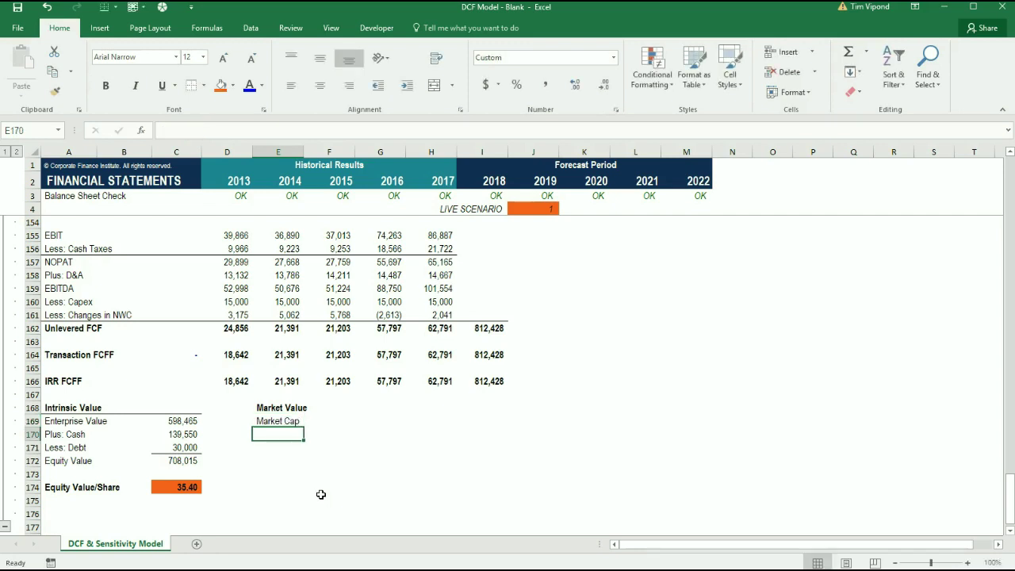
- Add the labels "Plus: Debt", "Less: Cash" and "Enterprise Value" in cells E170 to E172
type("Plus:")
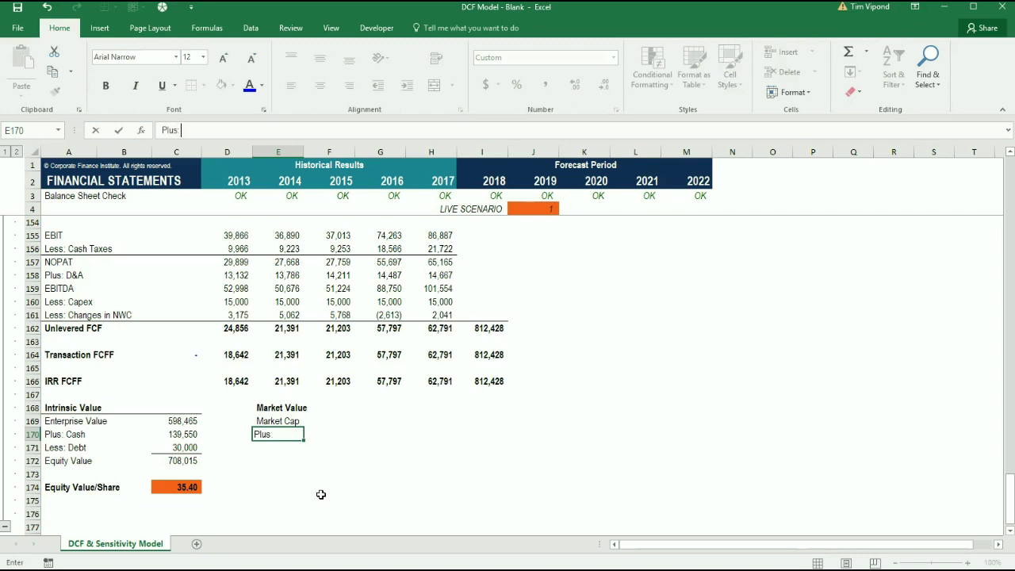
type(" Debt")
key("Return")
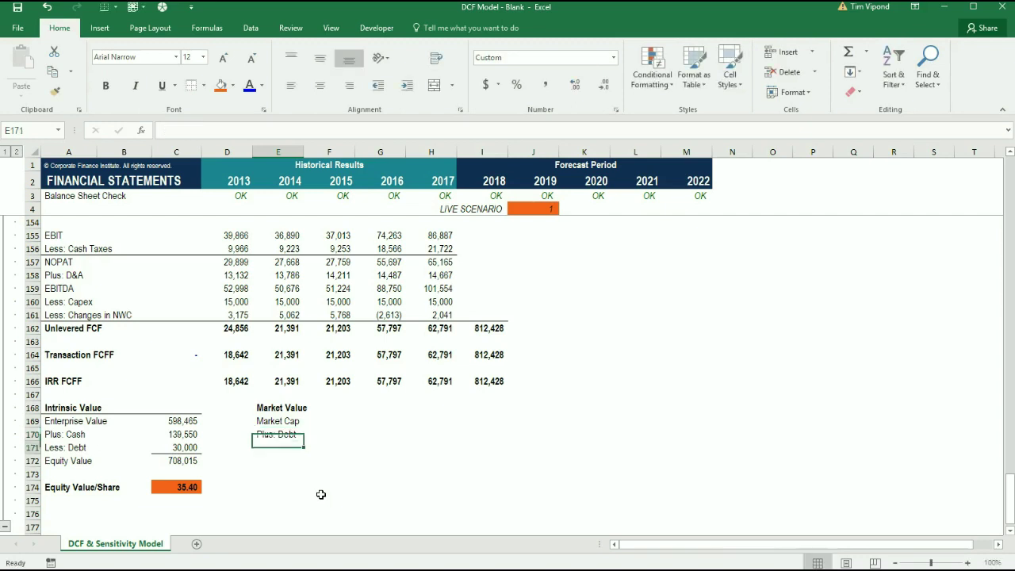
type("Less:")
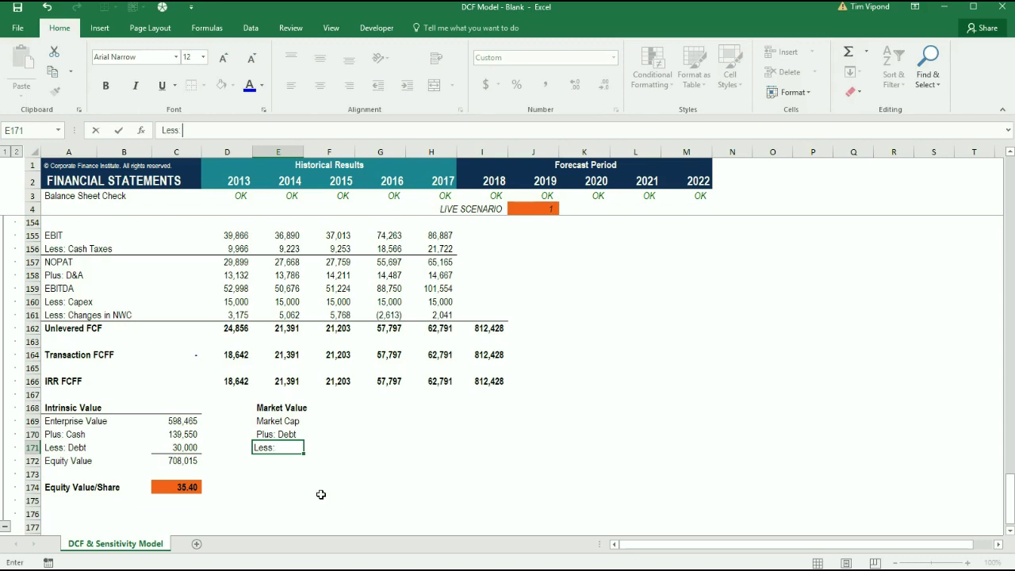
type(" Cash")
key("Return")
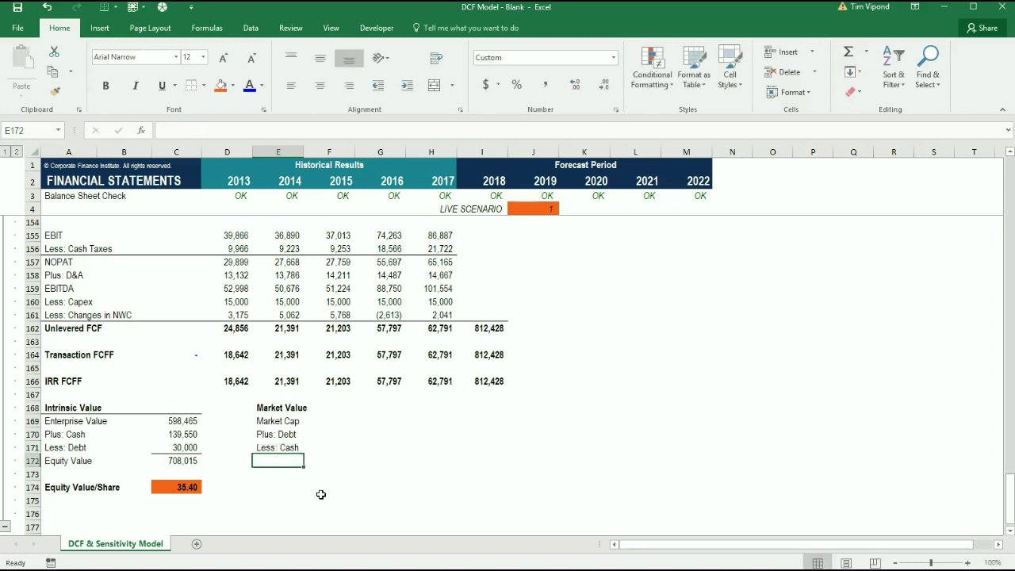
type("Ent")
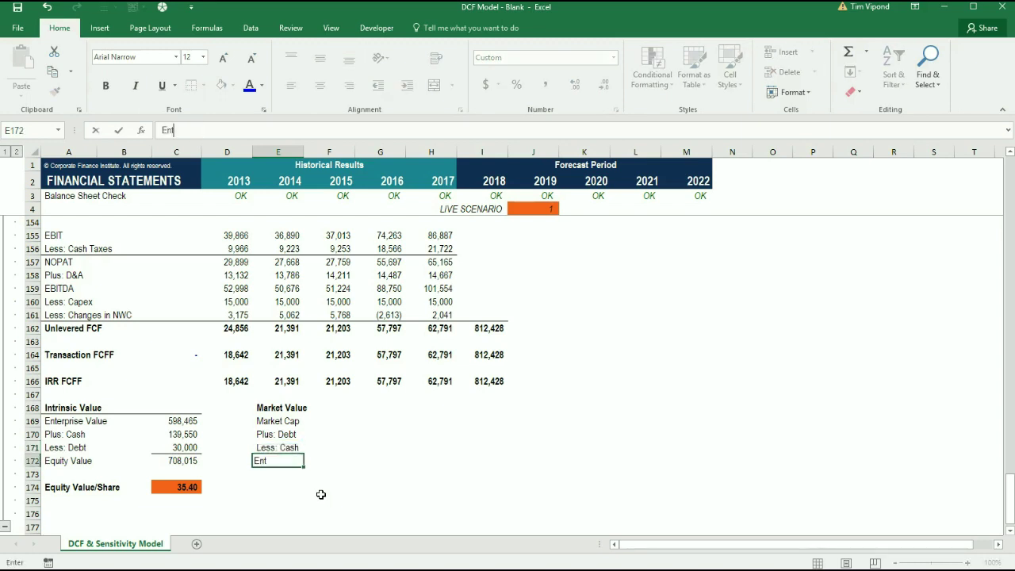
type("erprise Value")
key("Up")
- Add a top border across E169:G169, directly beneath the Market Value heading
key("Left")
key("Left")
key("Up")
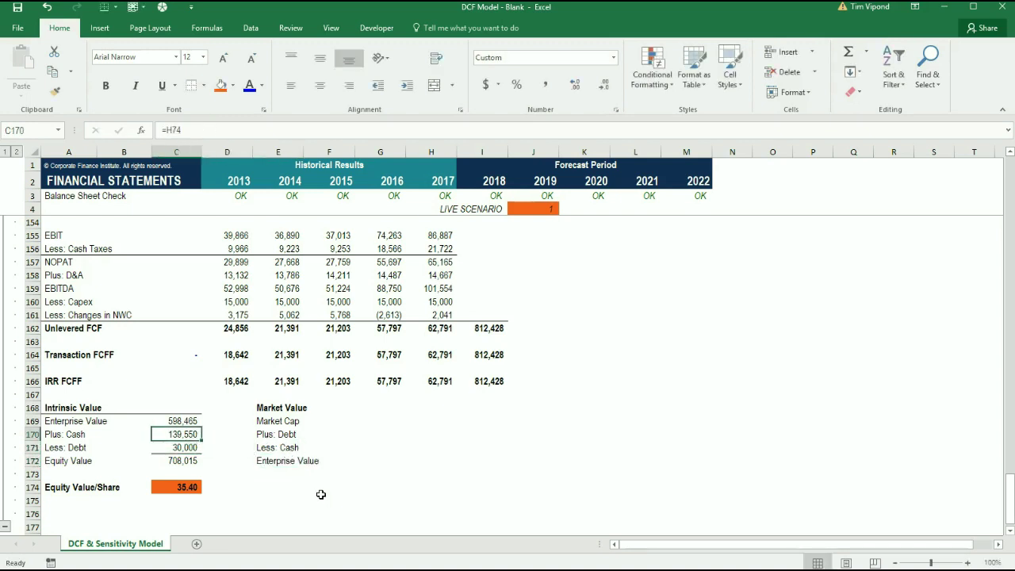
key("Left")
key("Left")
key("Up")
key("Right")
key("Right")
key("Right")
key("Right")
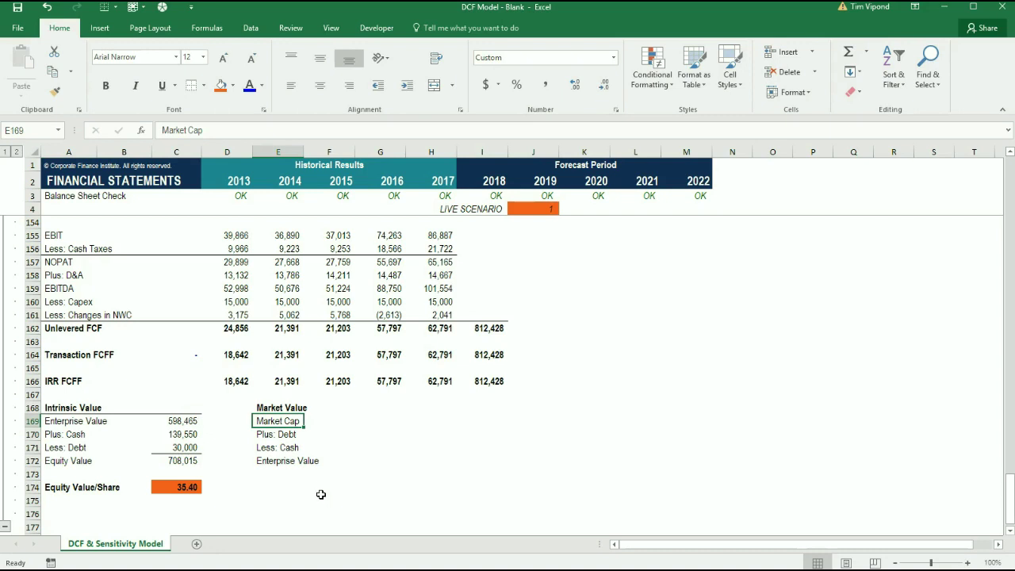
key("shift+Right")
key("shift+Right")
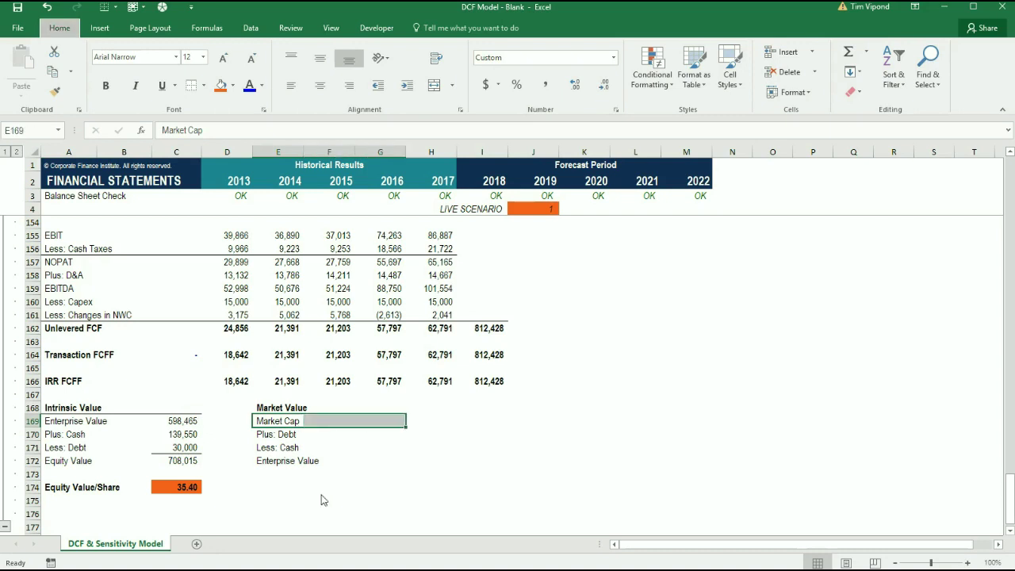
- Calculate the market cap in G169 by multiplying shares outstanding by current price, =C148*C147
key("Down")
key("Right")
key("Up")
key("Right")
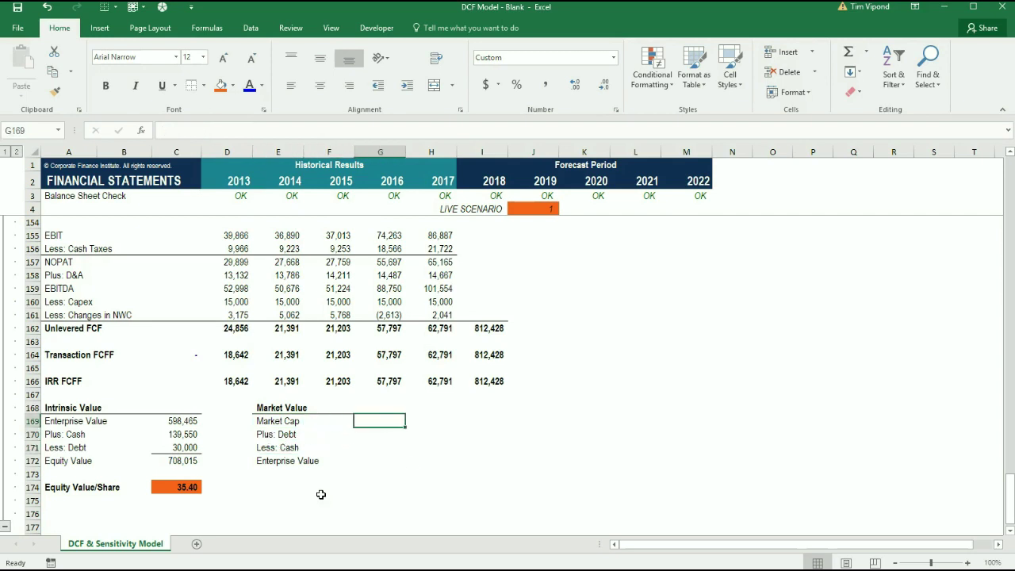
type("=")
key("Up")
key("Left")
key("Left")
key("Up")
key("Left")
key("Up")
key("Left")
key("Up")
key("Up")
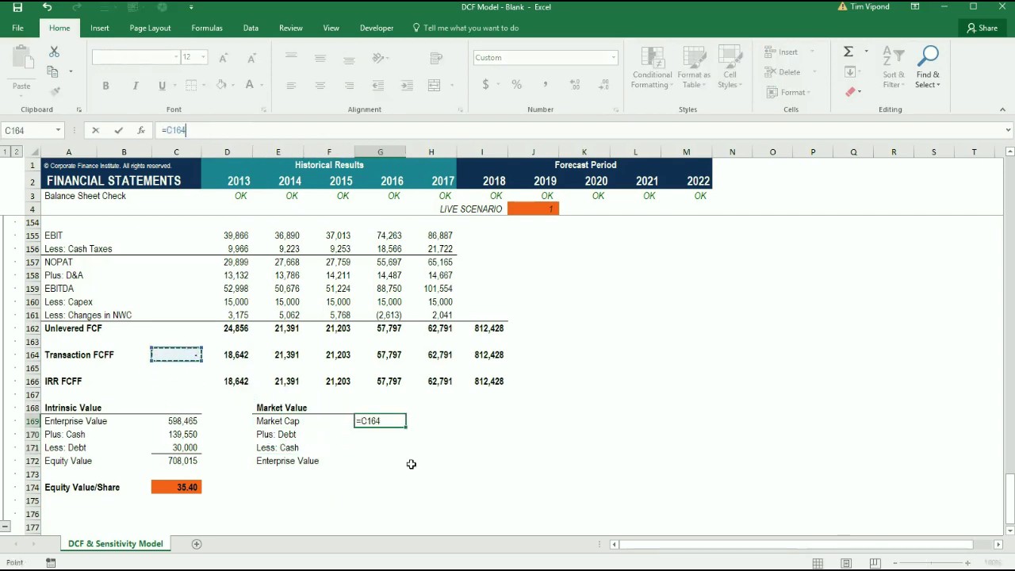
key("Up")
key("Up")
key("Up")
key("Up")
key("Up")
key("Up")
key("Up")
key("Up")
key("Up")
key("Up")
key("Up")
key("Up")
key("Up")
key("Up")
key("Up")
key("Up")
key("Up")
key("Up")
key("Up")
key("Up")
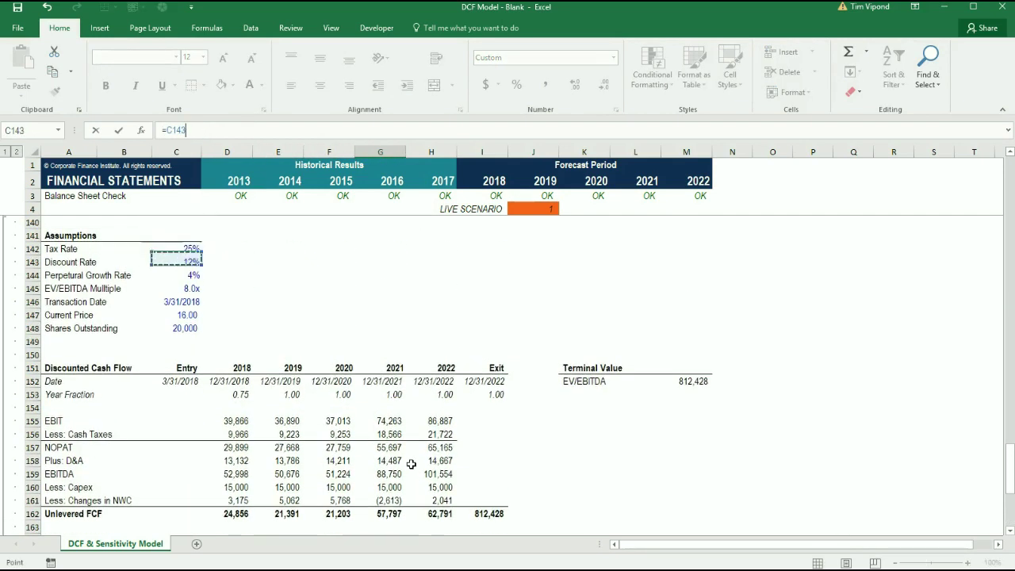
key("Down")
key("Down")
key("Down")
key("Down")
key("Down")
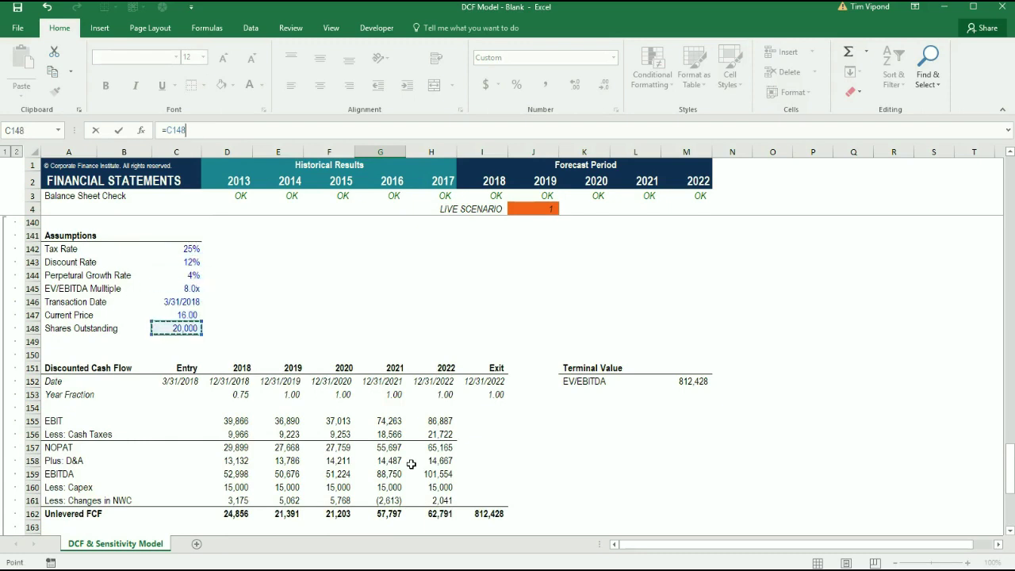
type("*")
left_click(171, 317)
key("ctrl+Return")
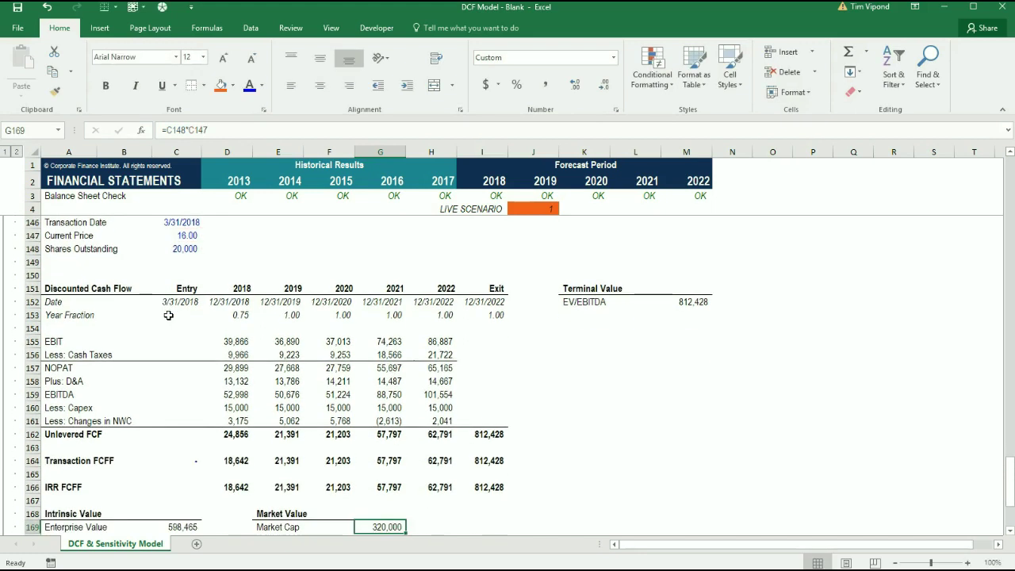
- Link the Plus: Debt value in G170 to the debt in the Intrinsic Value section, =C171
key("Down")
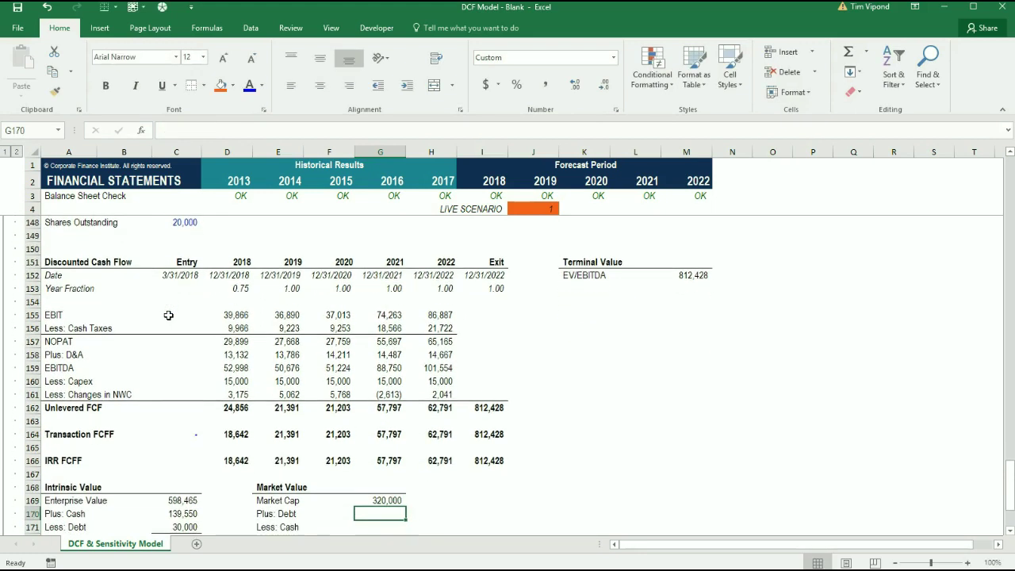
type("=")
key("Down")
key("Left")
key("Left")
key("Left")
key("Left")
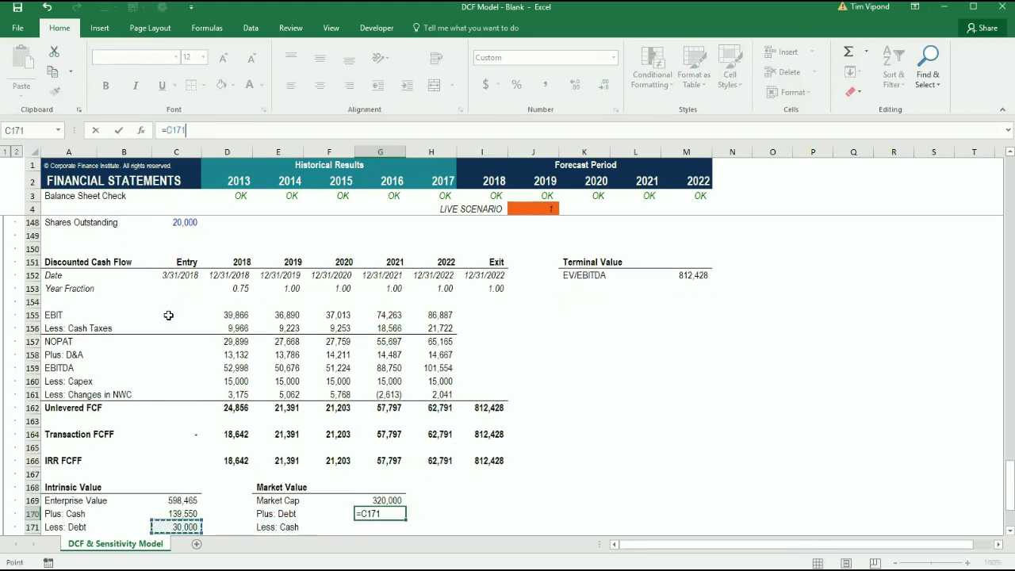
key("ctrl+Return")
- Link the Less: Cash value in G171 to the cash in the Intrinsic Value section, =C170
key("Down")
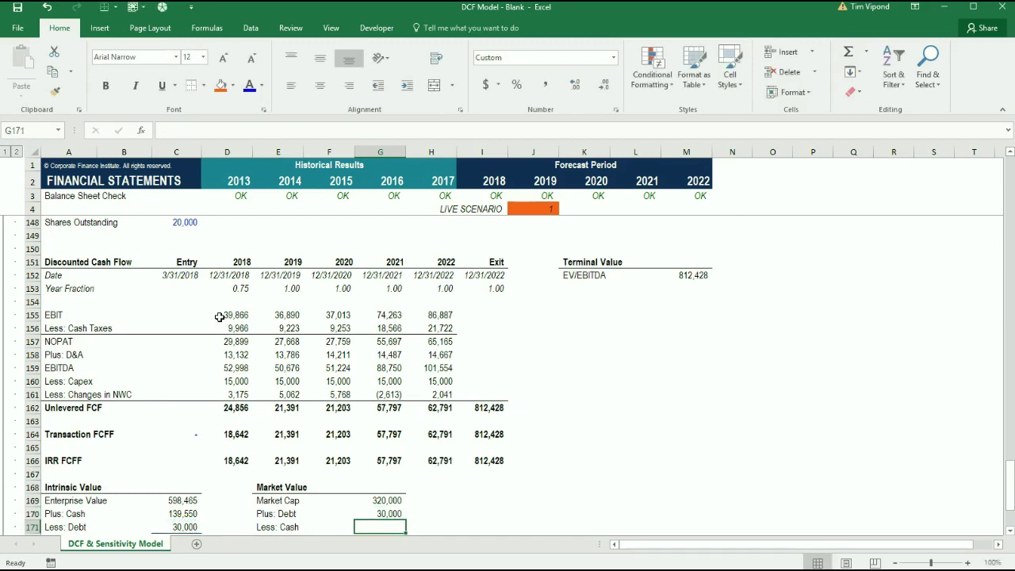
type("=")
key("Left")
key("Left")
key("Left")
key("Left")
key("Up")
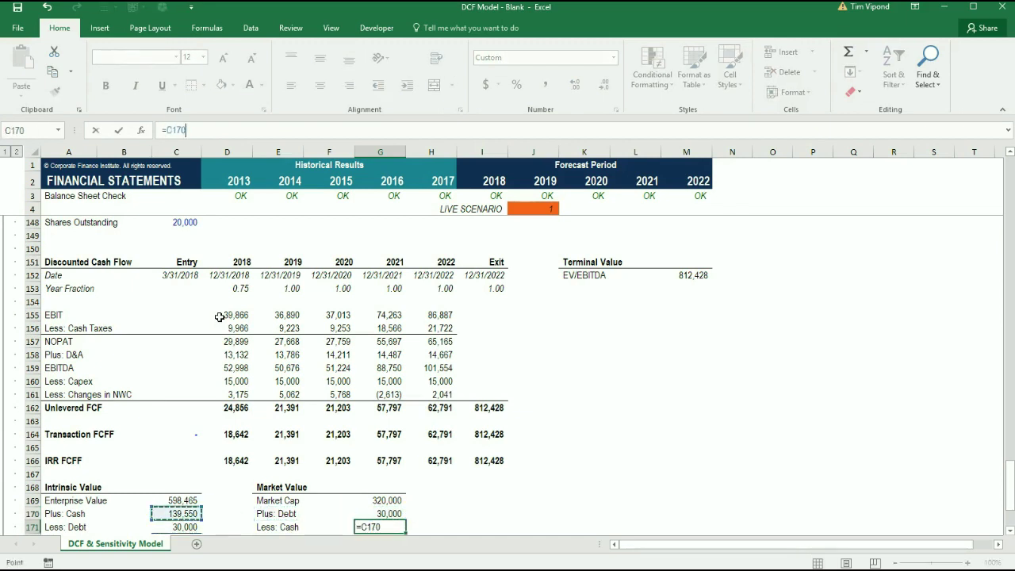
key("Return")
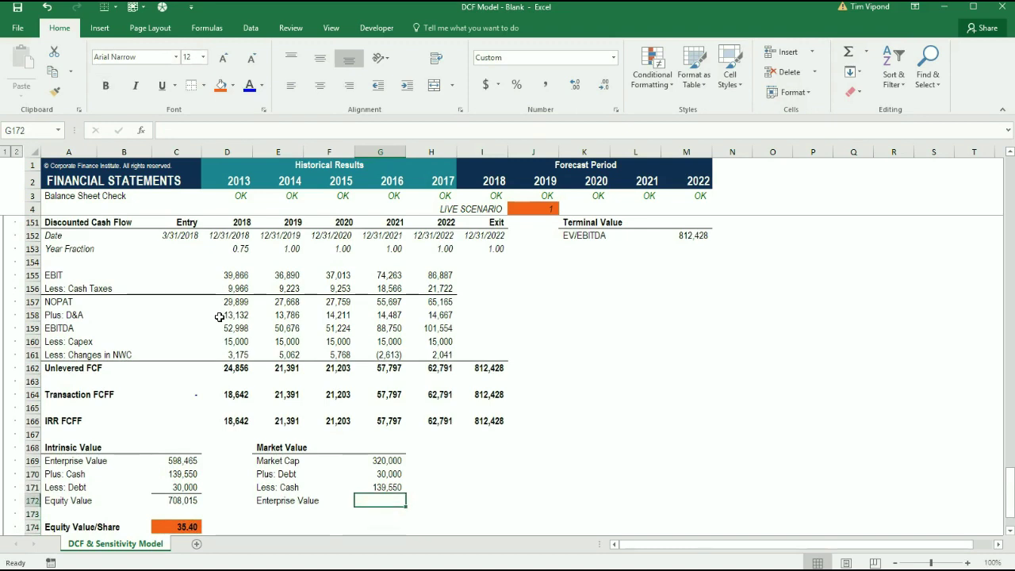
- Calculate the market enterprise value in G172 as =G169+G170-G171 and add a top border to the cell
type("=")
key("Up")
key("Up")
key("Up")
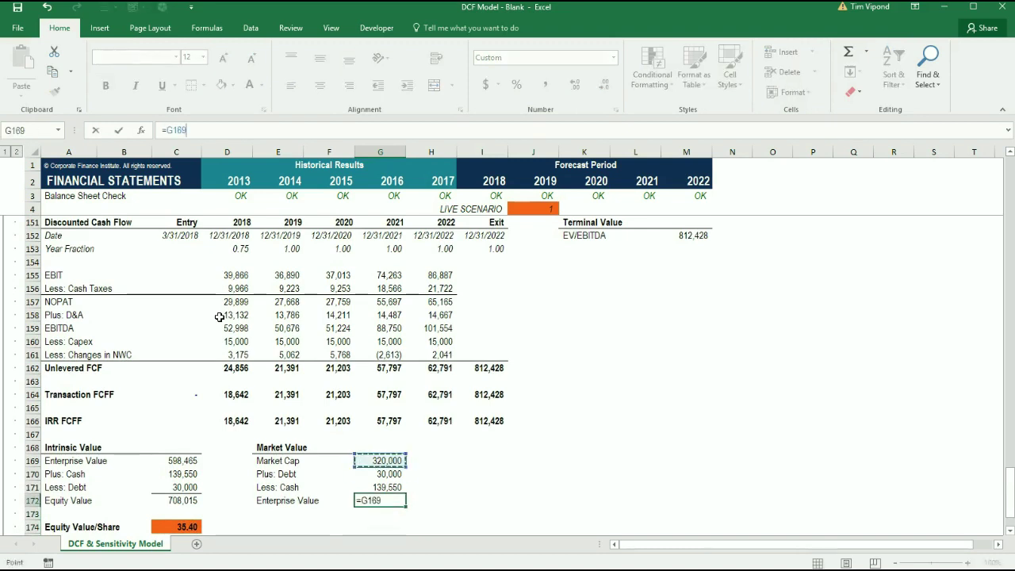
type("+")
key("Up")
key("Up")
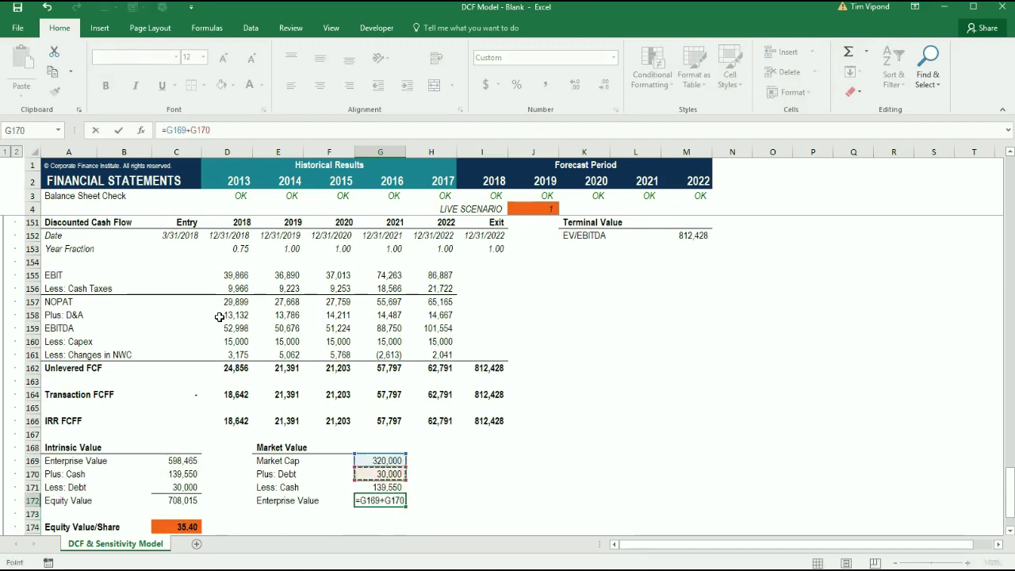
type("-")
key("Up")
key("ctrl+Return")
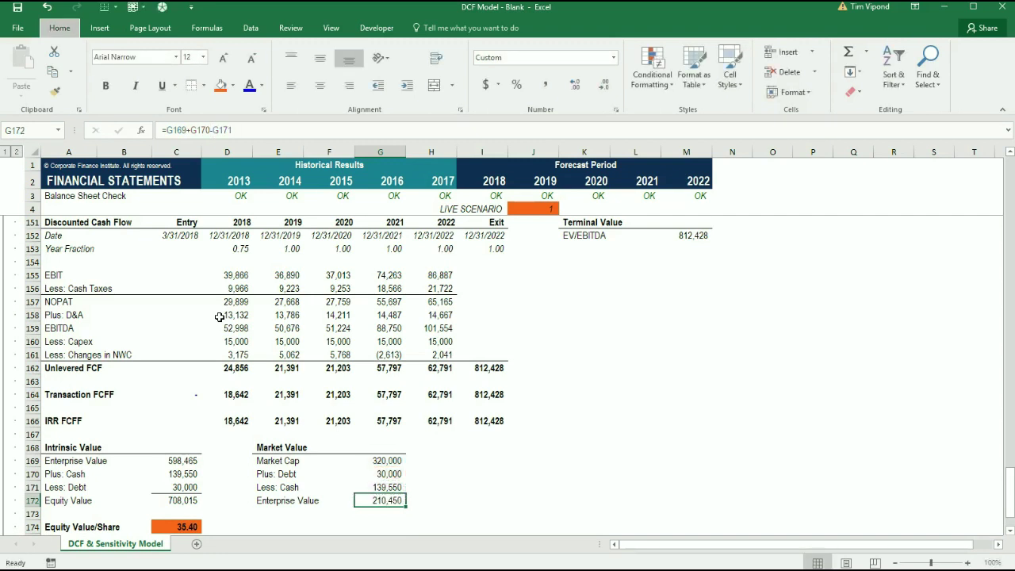
- Enter the label "Equity Value/Share" in E174, below the Market Value section
key("Down")
key("Down")
key("Down")
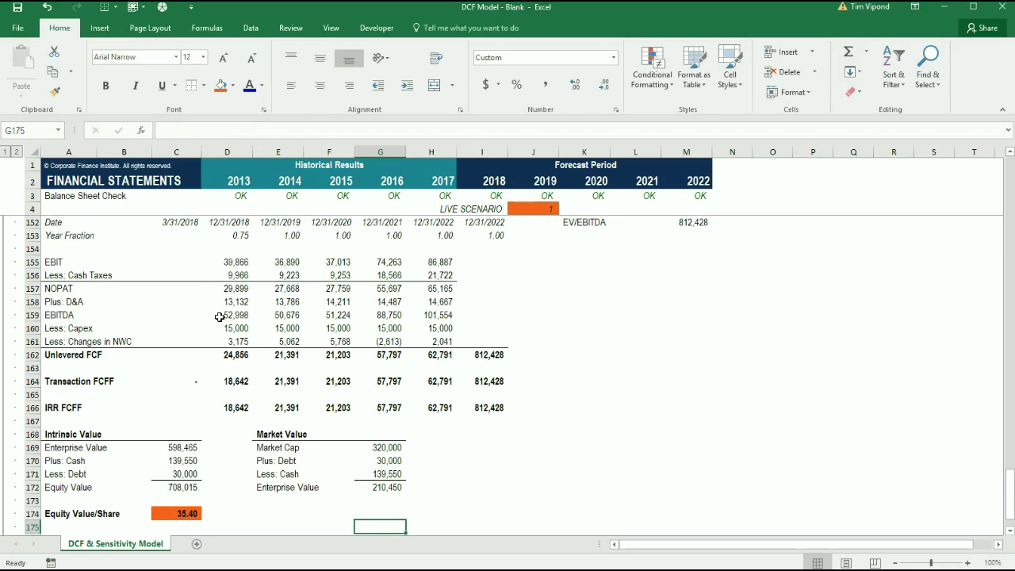
key("Up")
key("Left")
key("Left")
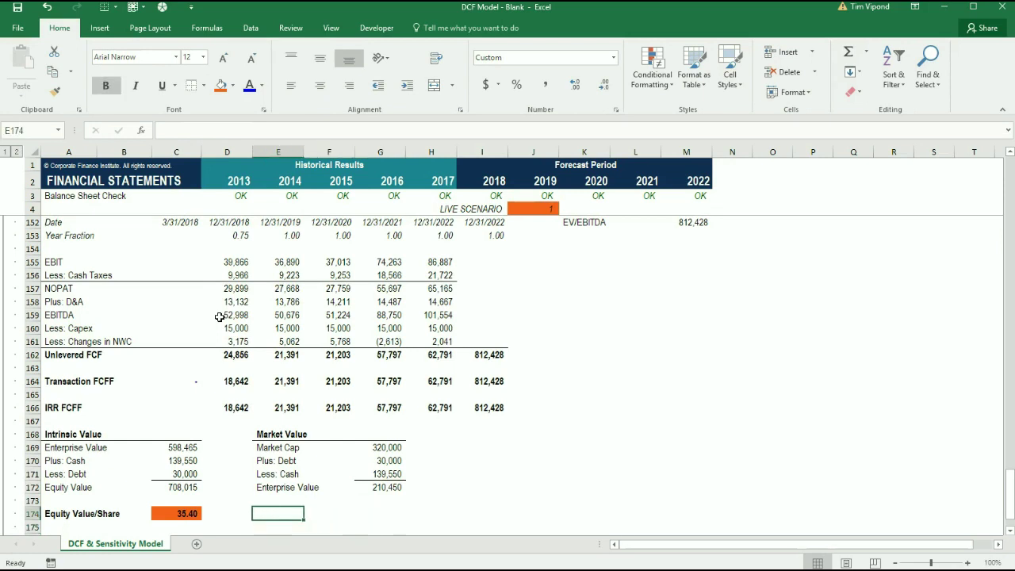
type("Equity")
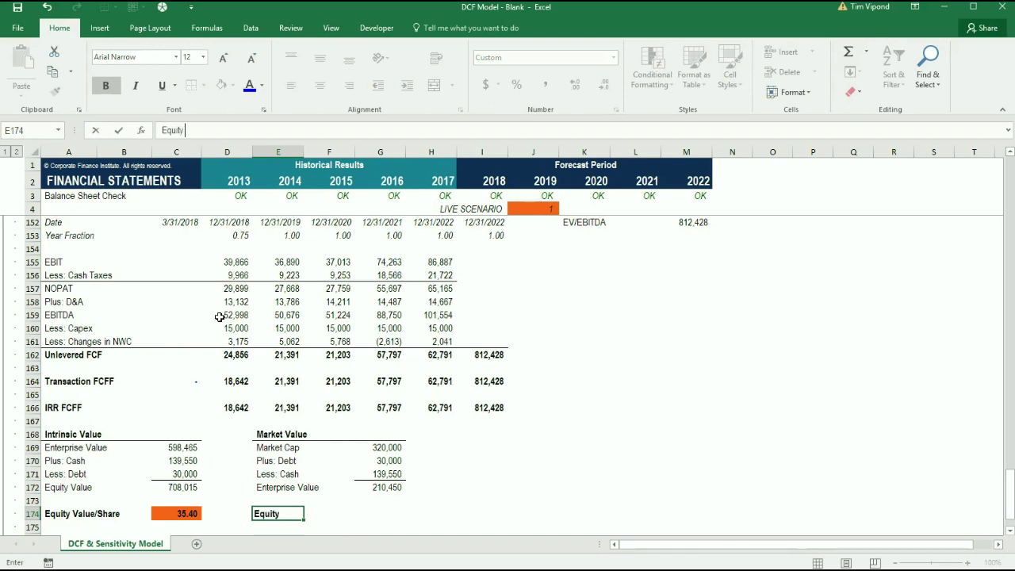
type(" Value/Share")
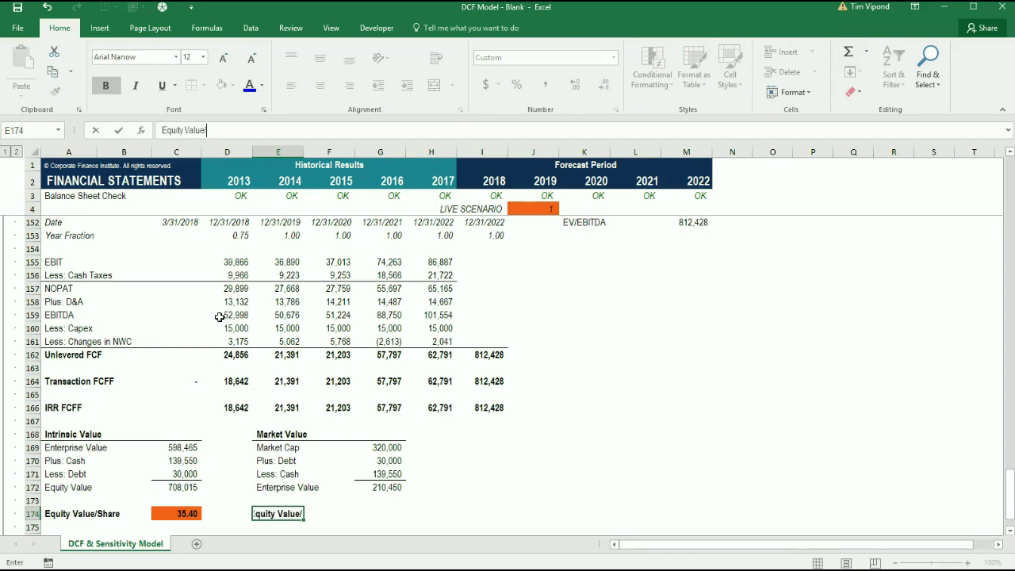
key("Tab")
- Link the market Equity Value/Share in G174 to the current price assumption, =C147
key("Tab")
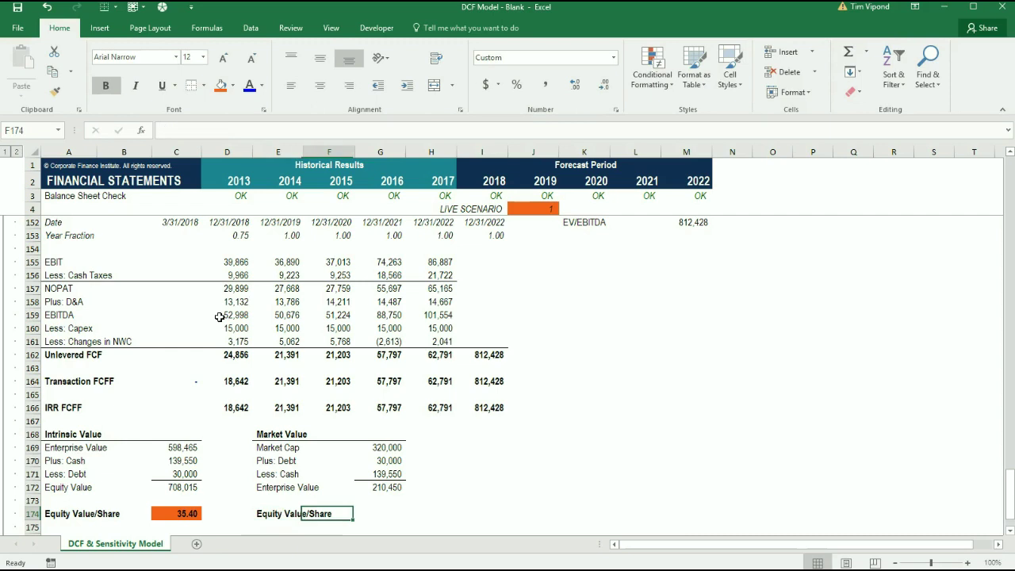
type("=")
key("Left")
key("Left")
key("Up")
key("Left")
key("Up")
key("Up")
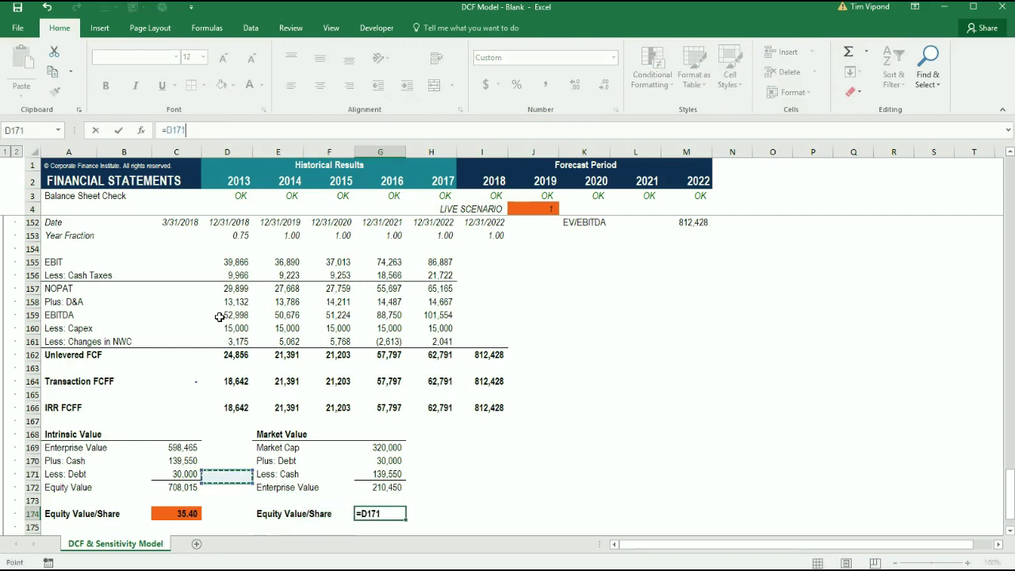
key("Left")
key("Up")
key("Up")
key("Up")
key("Up")
key("Up")
key("Up")
key("Up")
key("Up")
key("Up")
key("Up")
key("Up")
key("Up")
key("Up")
key("Up")
key("Up")
key("Up")
key("Up")
key("Up")
key("Up")
key("Up")
key("Up")
key("Up")
key("Up")
key("Up")
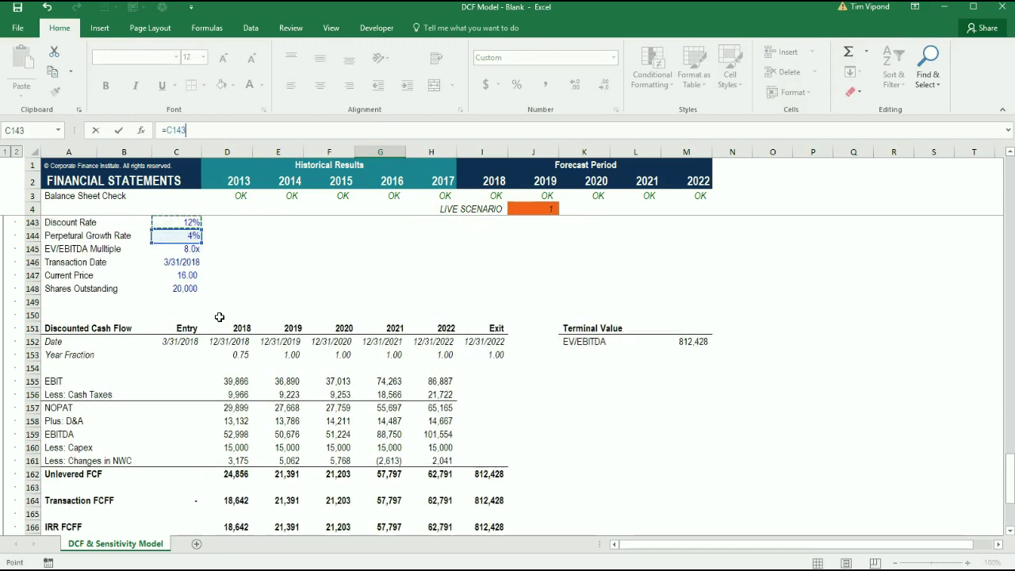
key("Return")
key("Return")
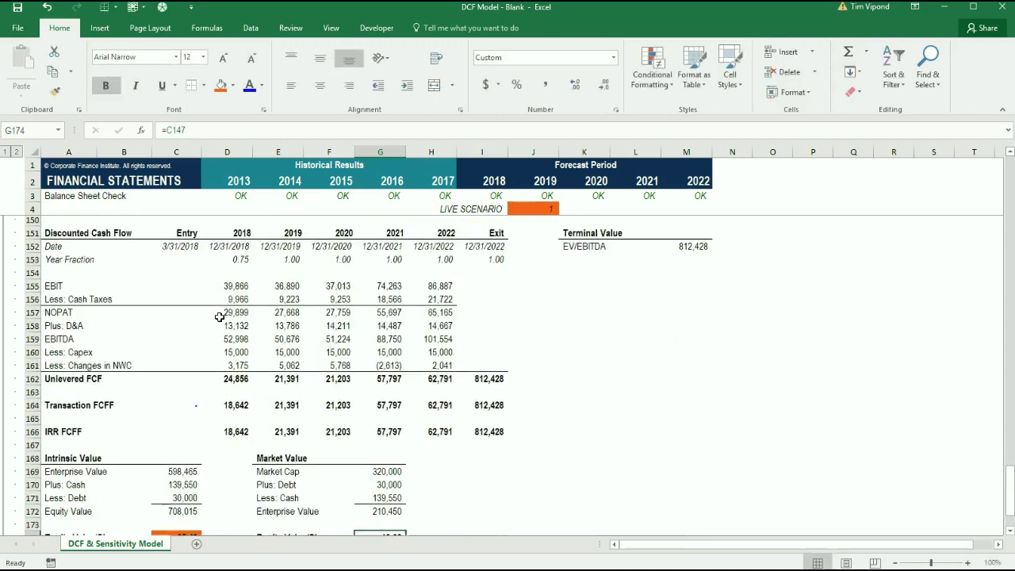
- Enter the heading "Rate of Return" in I168, in line with the Market Value heading
key("Right")
key("Up")
key("Up")
key("Right")
key("Up")
key("Up")
key("Up")
key("Up")
key("Up")
key("Up")
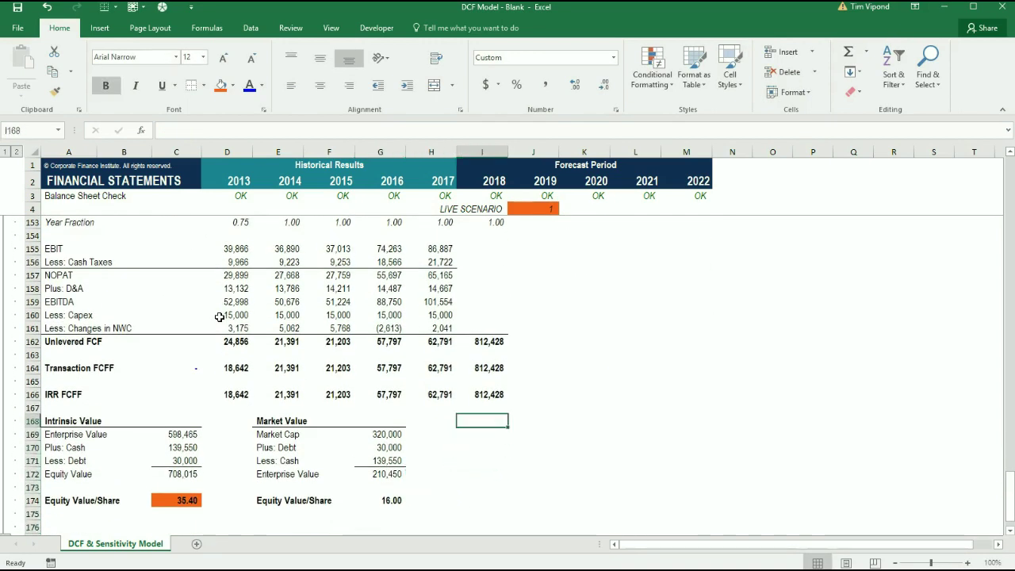
type("Rate")
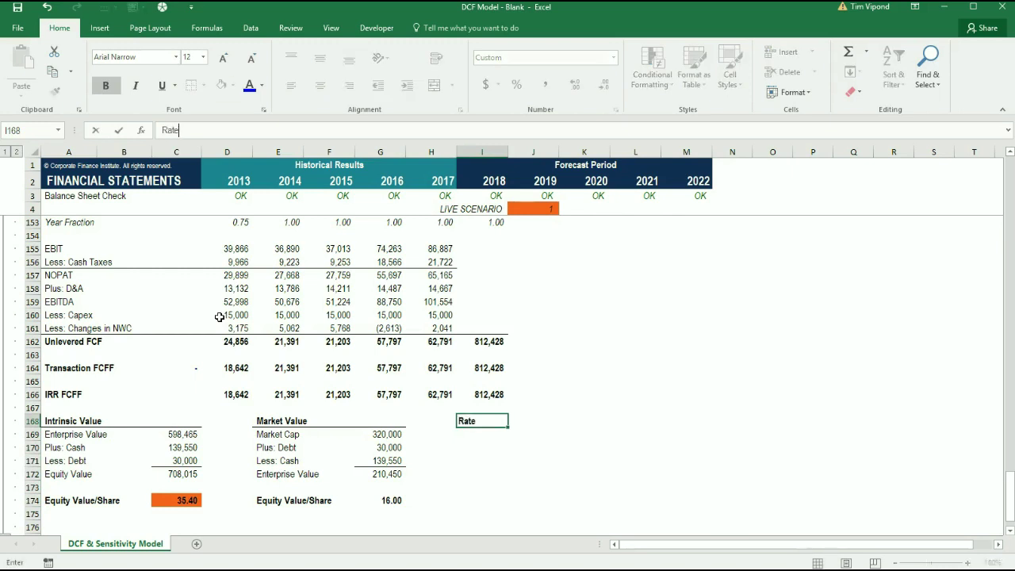
type(" of Return")
key("ctrl+Return")
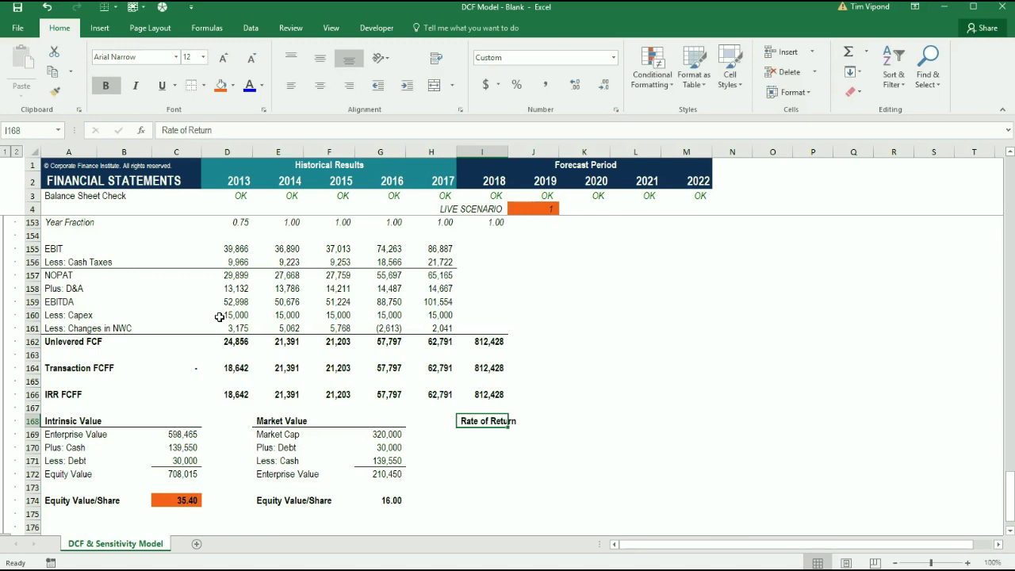
- Enter the labels "Current Price" in I169 and "Target Price" in I170 under the Rate of Return heading
key("Down")
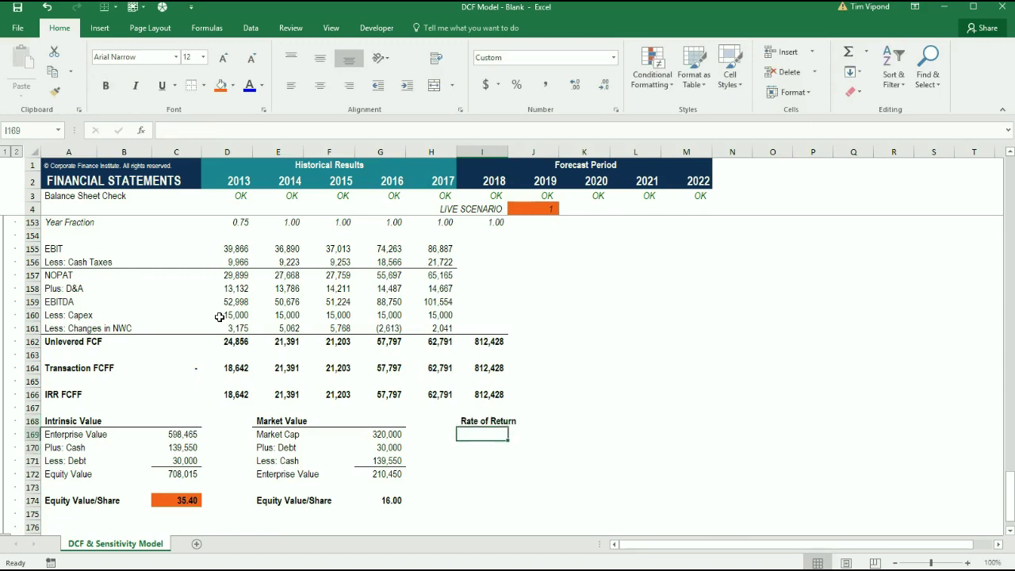
type("Curr")
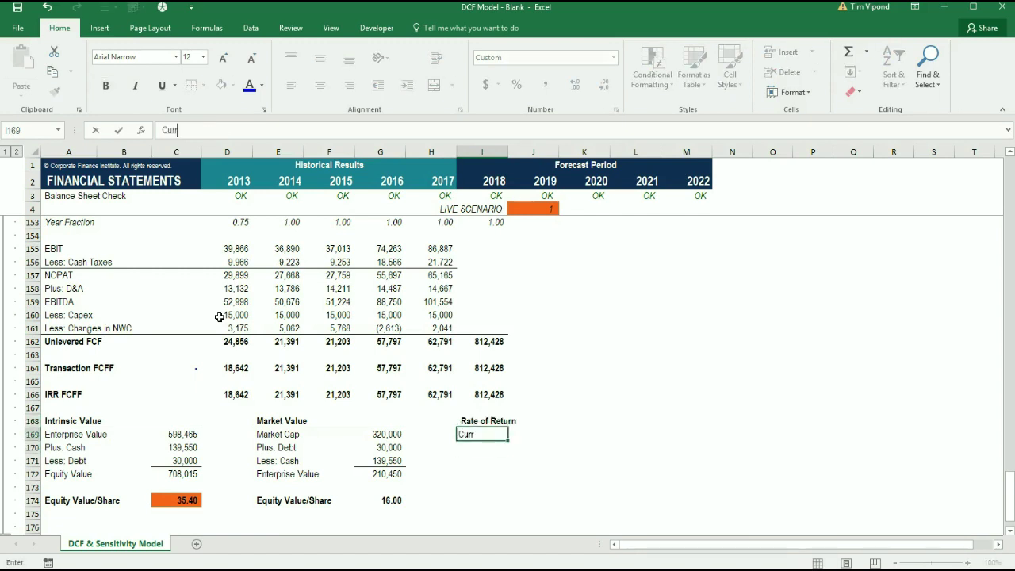
type("ent Price")
key("ctrl+Return")
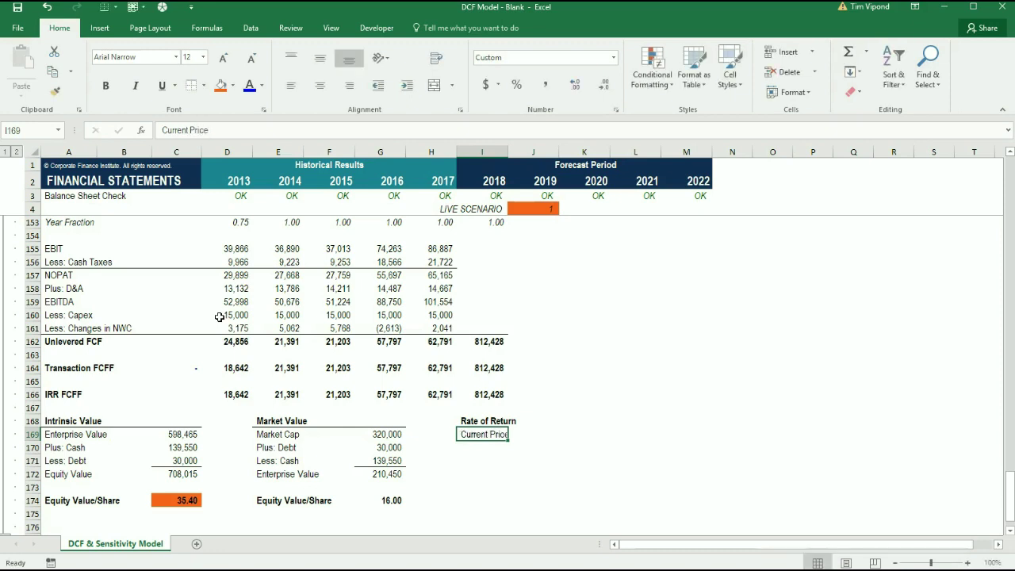
key("Down")
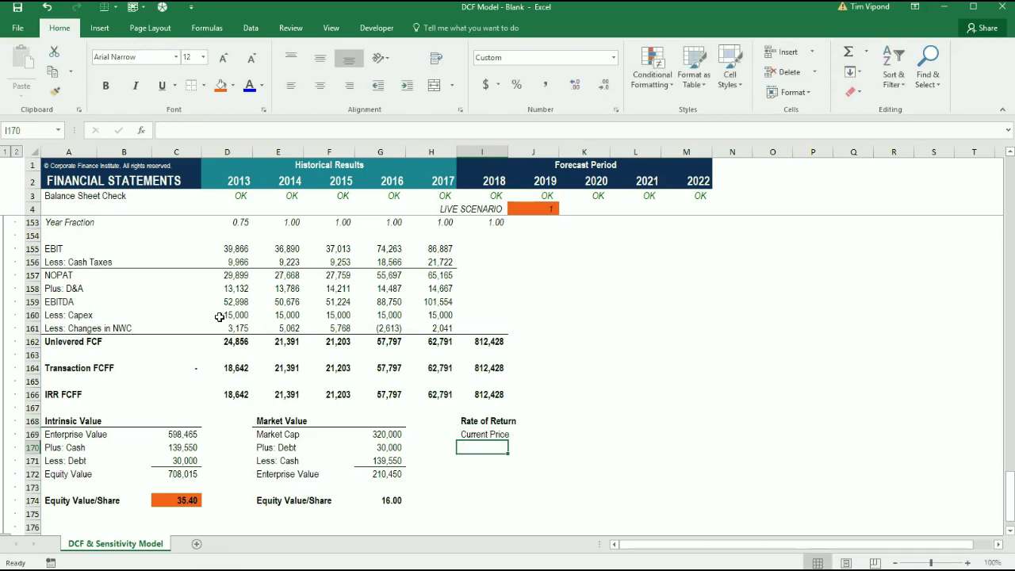
type("Target")
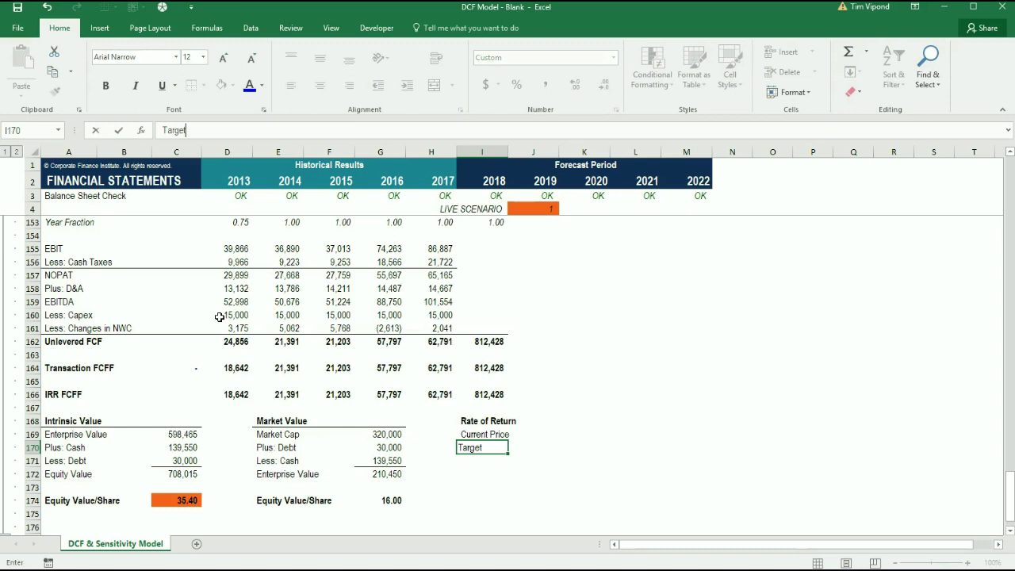
type(" Price")
key("ctrl+Return")
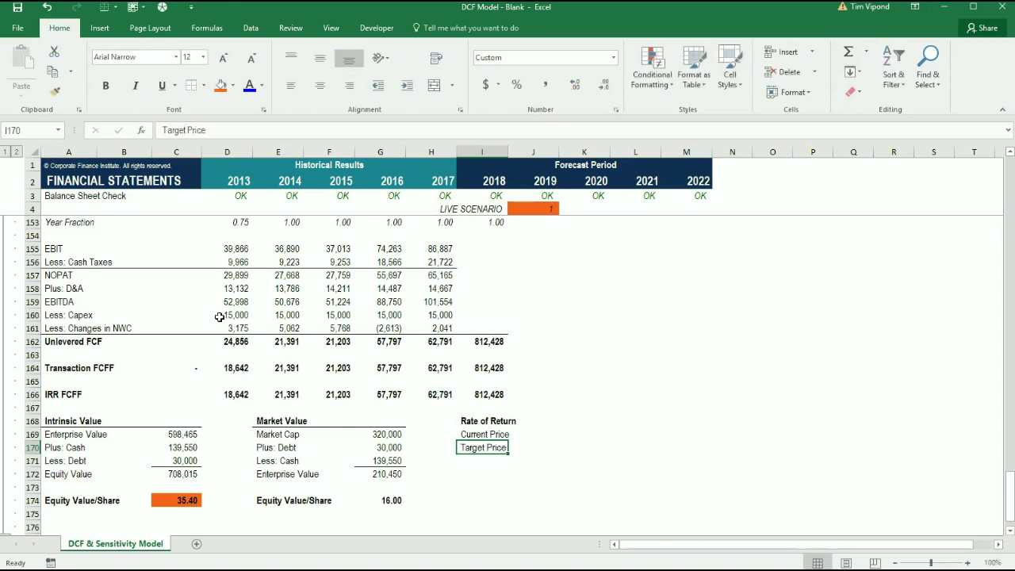
- Add the labels "Target Price Upside" in I171 and "IRR" in I172 of the Rate of Return section
key("Down")
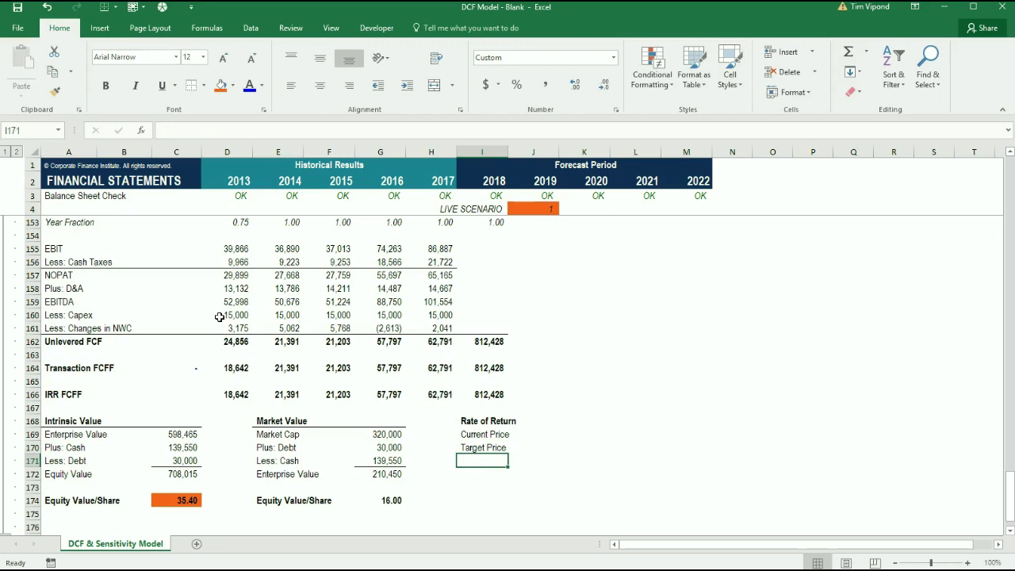
type("Target ")
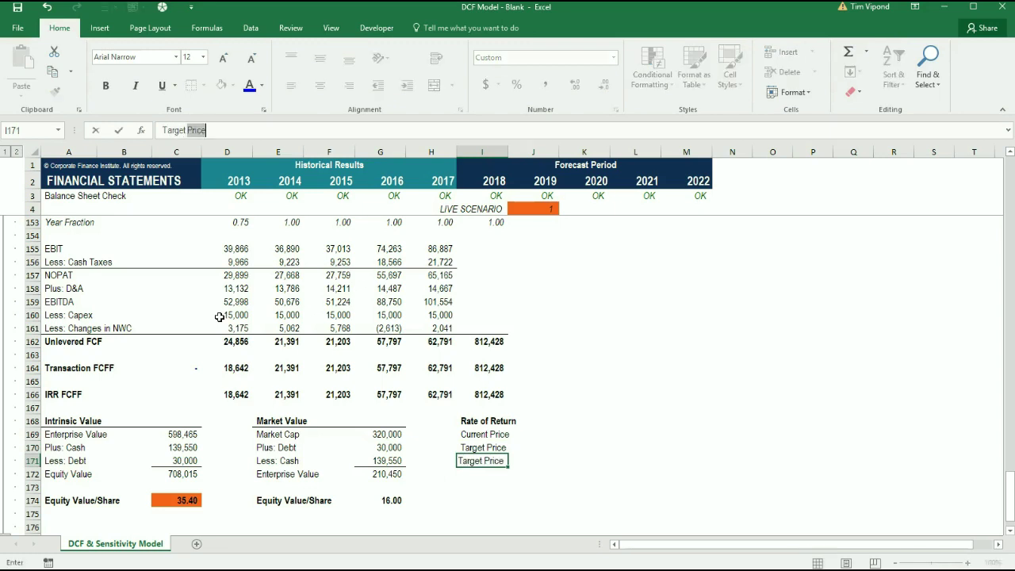
type("Price Upsi")
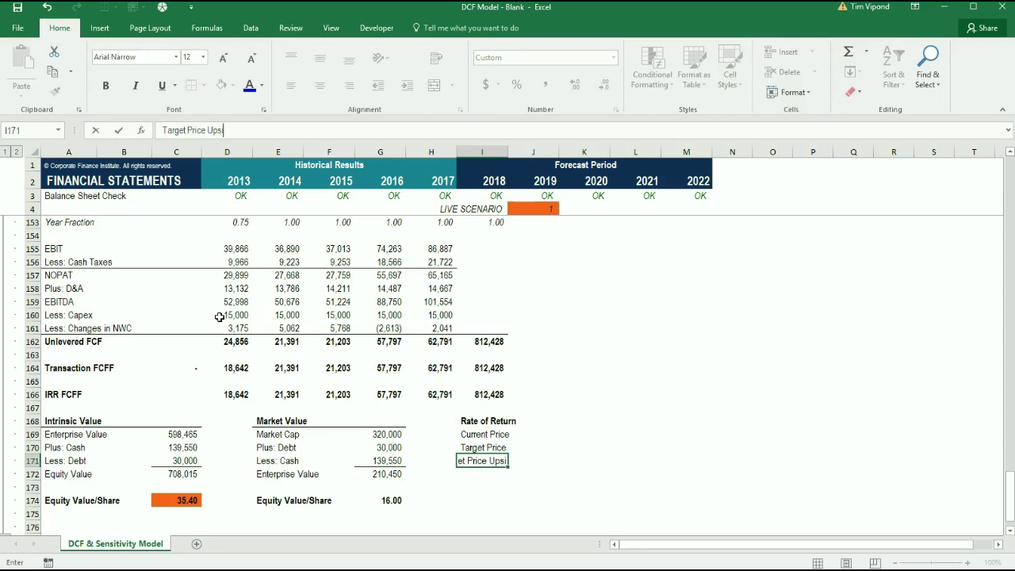
type("de")
key("Return")
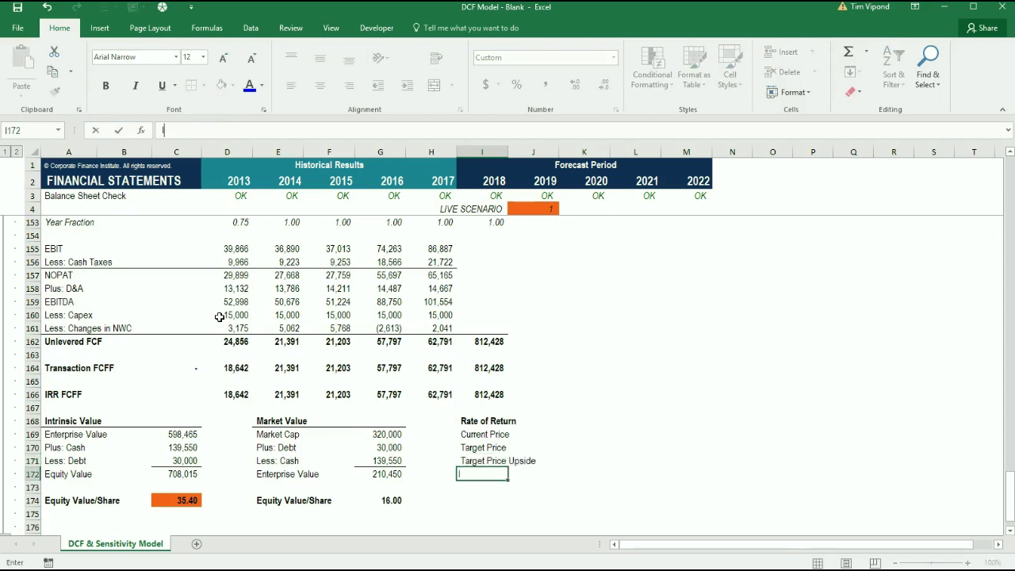
type("IRR")
key("Right")
- Add a top border across I169:K169 to underline the Rate of Return heading
key("Up")
key("Up")
key("Left")
key("Up")
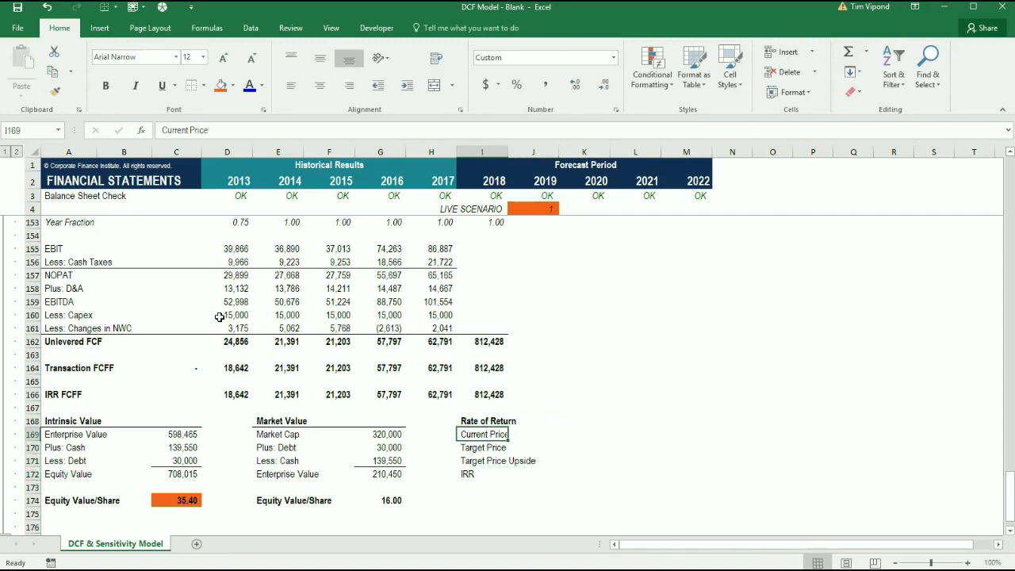
key("shift+Right")
key("shift+Right")
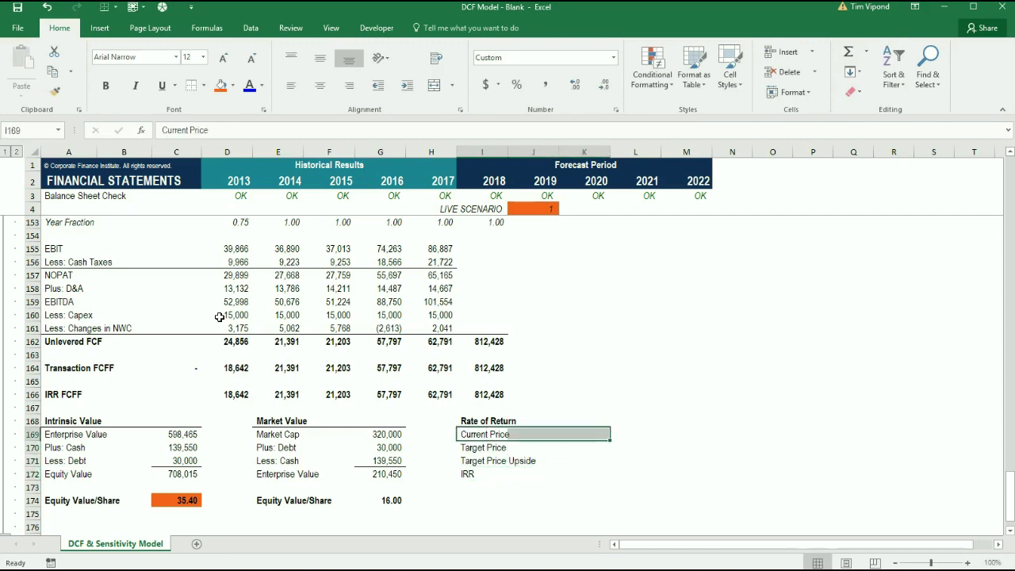
key("alt+h")
key("b")
key("Escape")
- Link the Current Price in K169 to the market Equity Value/Share, =G174
key("Down")
key("Down")
key("Down")
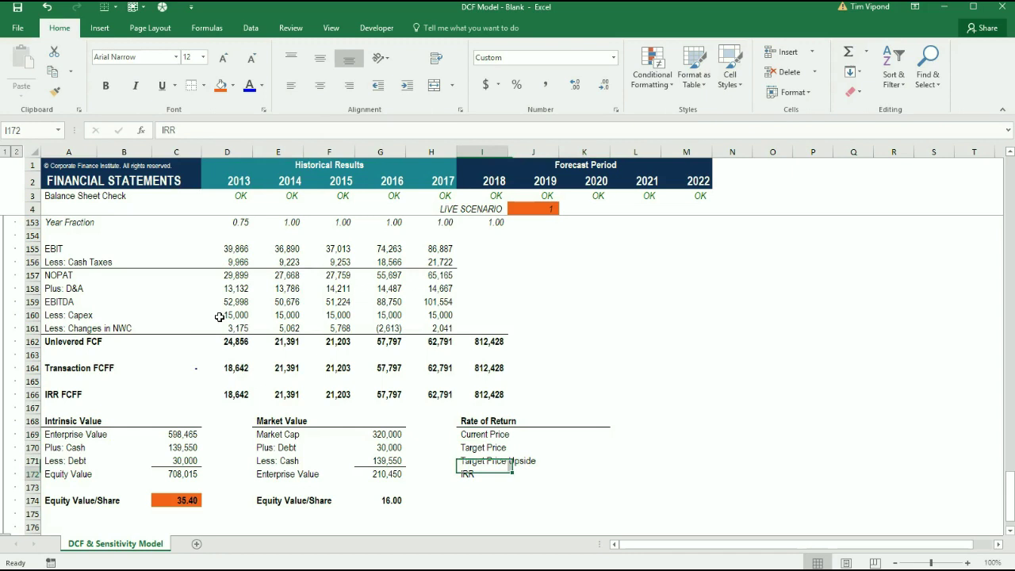
key("Right")
key("Up")
key("Up")
key("Up")
key("Right")
type("=")
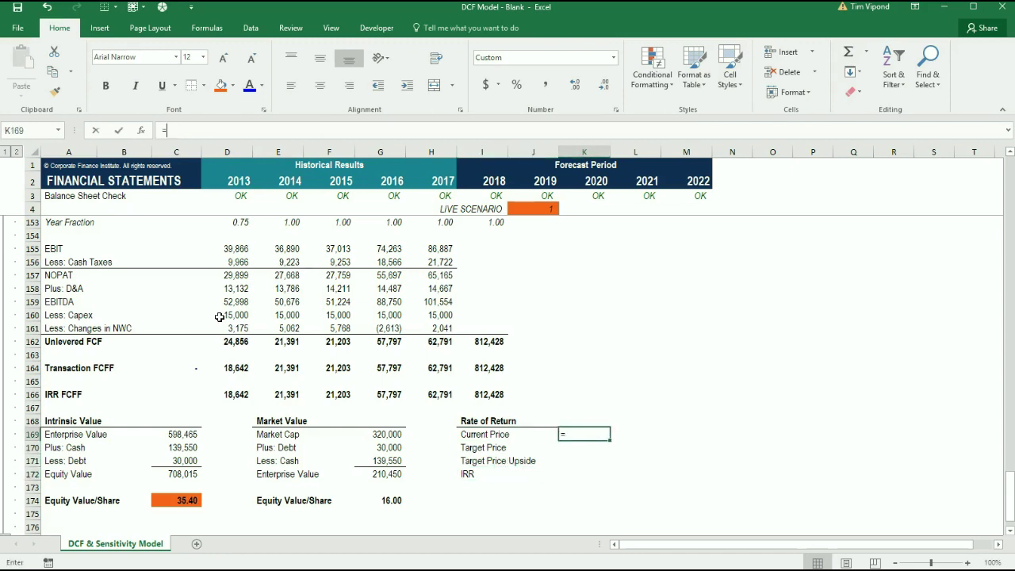
key("Left")
key("Left")
key("Down")
key("Down")
key("Left")
key("Left")
key("Down")
key("Down")
key("Down")
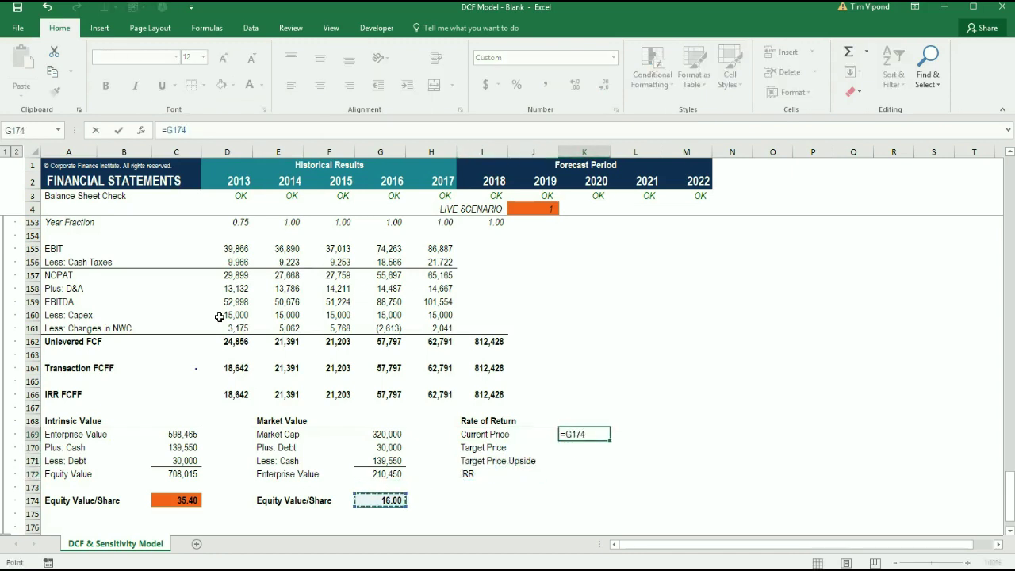
key("ctrl+Return")
- Link the Target Price in K170 to the intrinsic Equity Value/Share, =C174
key("Down")
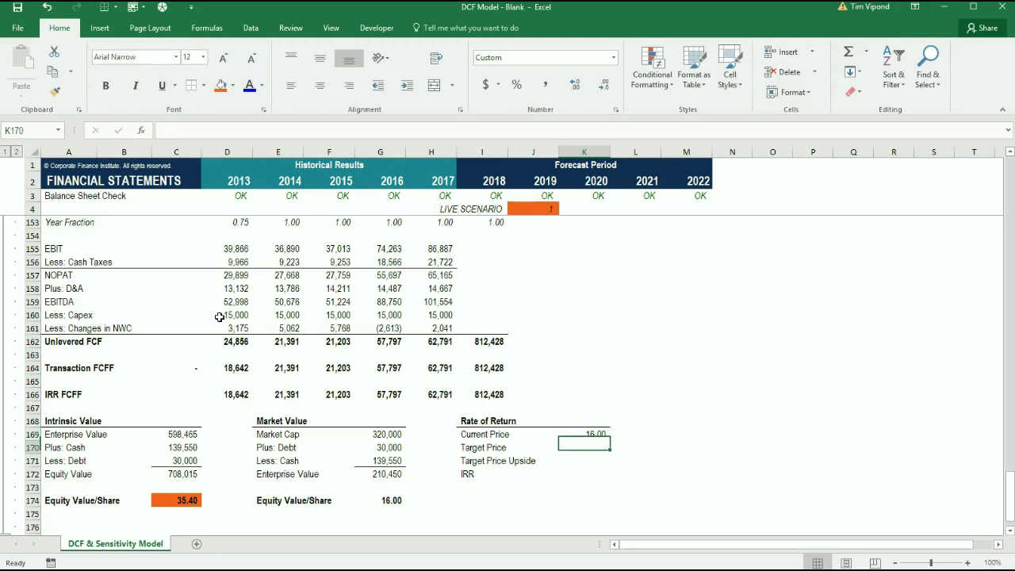
type("=")
key("Left")
key("Down")
key("Left")
key("Left")
key("Left")
key("Left")
key("Left")
key("Left")
key("Down")
key("Left")
key("Down")
key("Down")
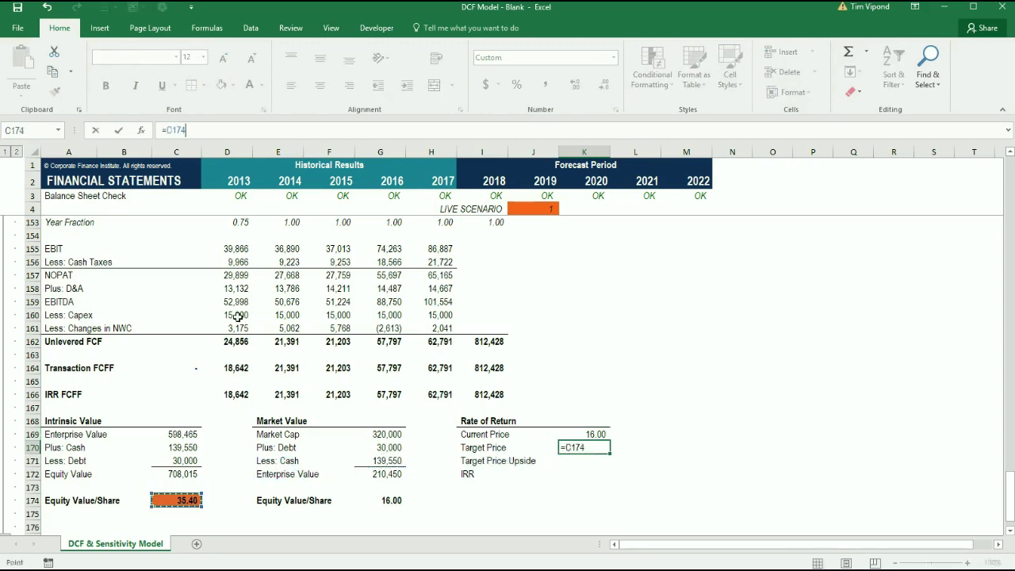
key("ctrl+Return")
- Calculate the Target Price Upside in K171 as =K170/K169-1
key("Down")
type("=")
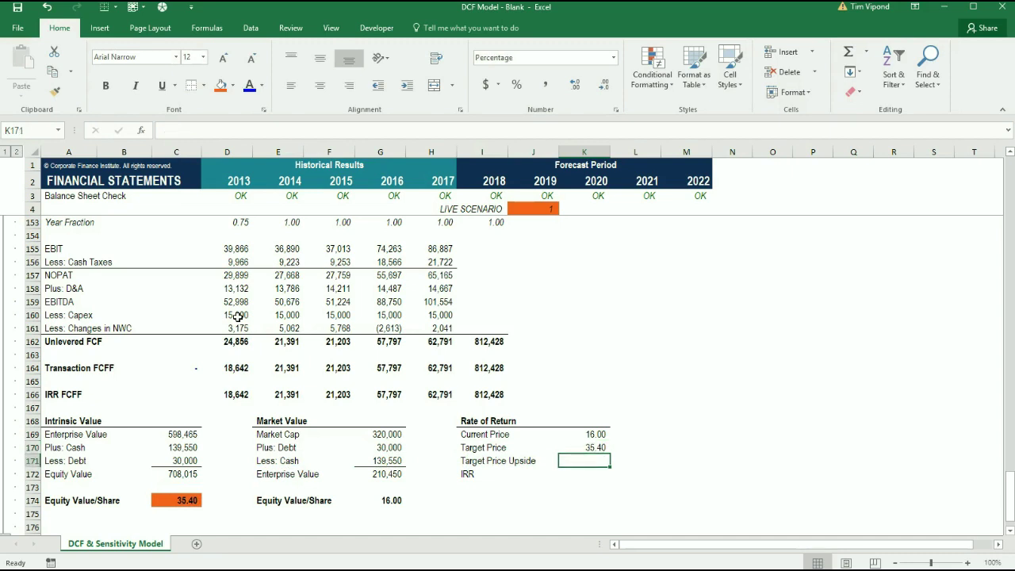
key("Up")
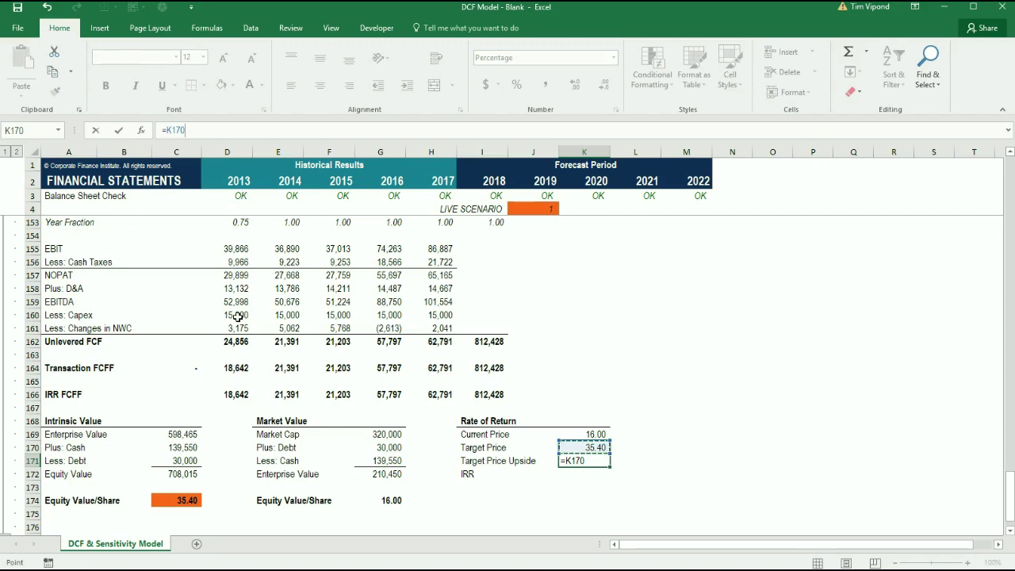
type("/")
key("Up")
key("Up")
type("-1")
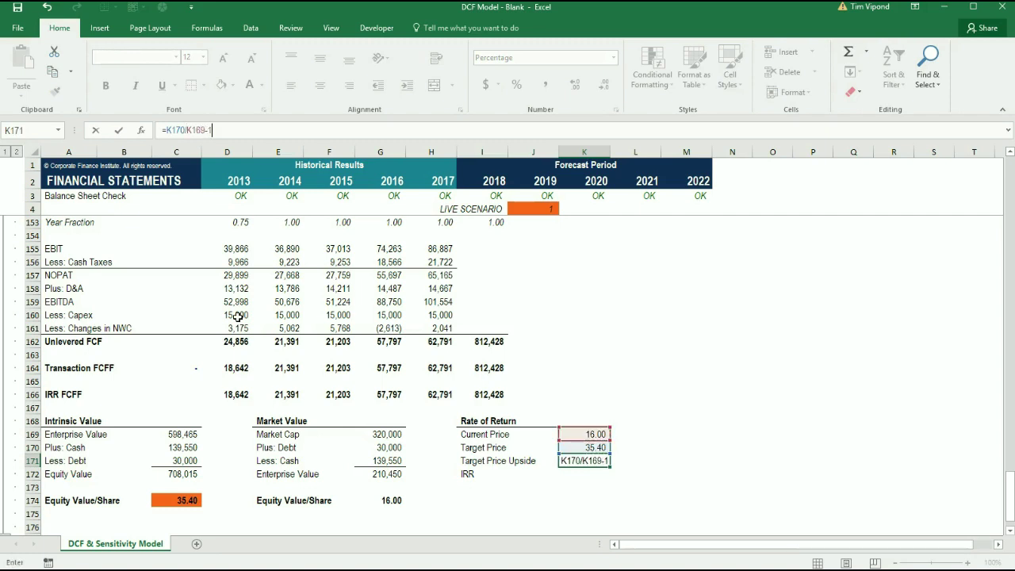
key("ctrl+Return")
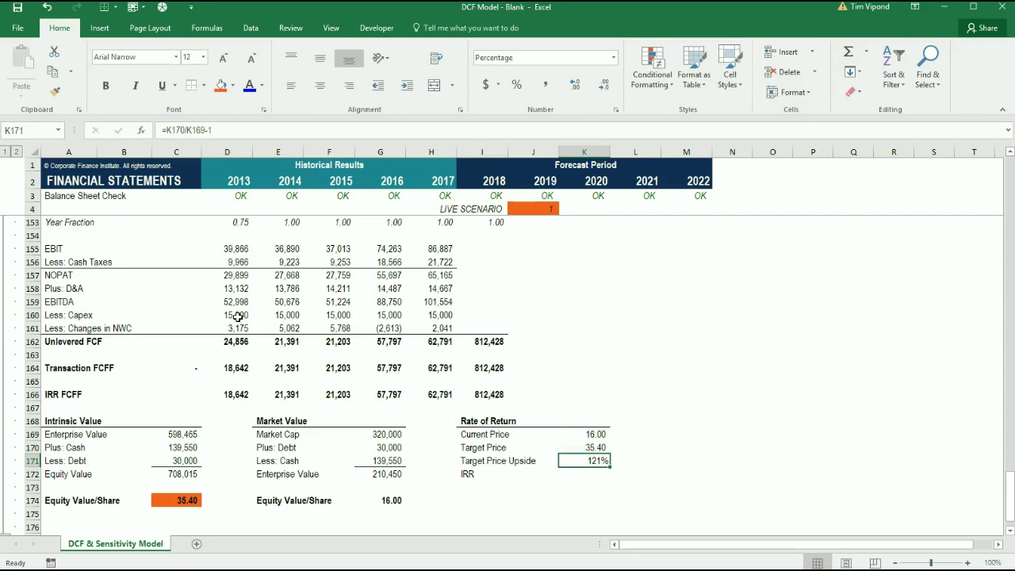
- Set the Entry cash flow of the IRR FCFF row in C166 to the negative market enterprise value, =-G172
key("Down")
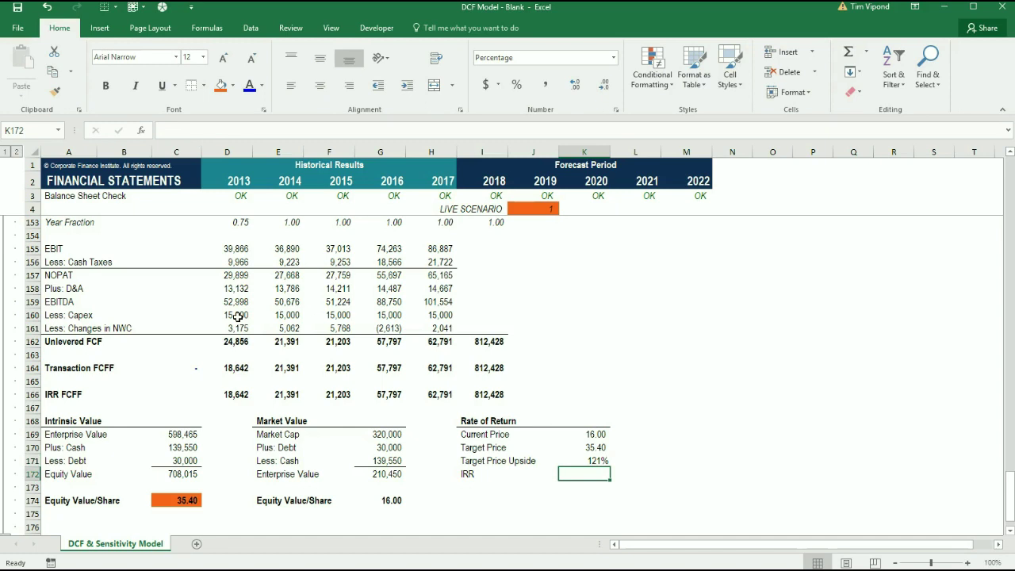
key("Left")
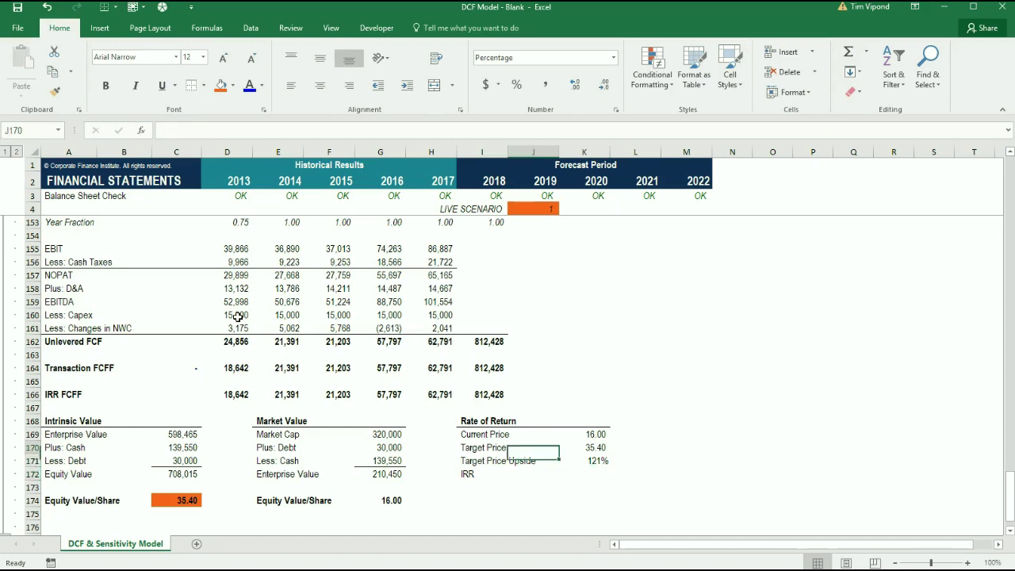
key("Left")
key("Left")
key("Left")
key("Up")
key("Up")
key("Up")
key("Up")
key("Up")
key("Up")
key("Left")
key("Left")
key("Left")
key("Left")
key("Left")
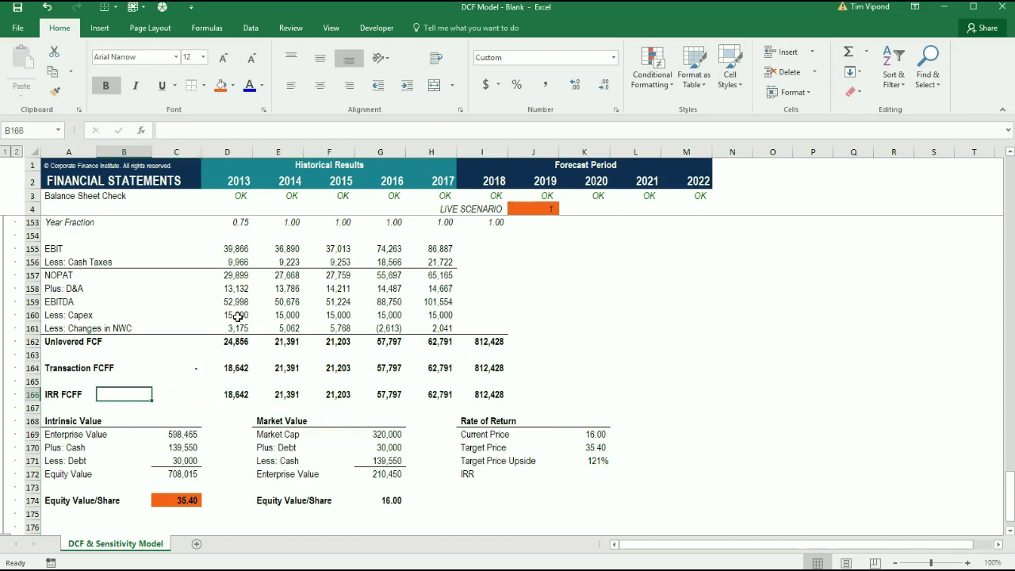
key("Left")
key("Right")
key("Right")
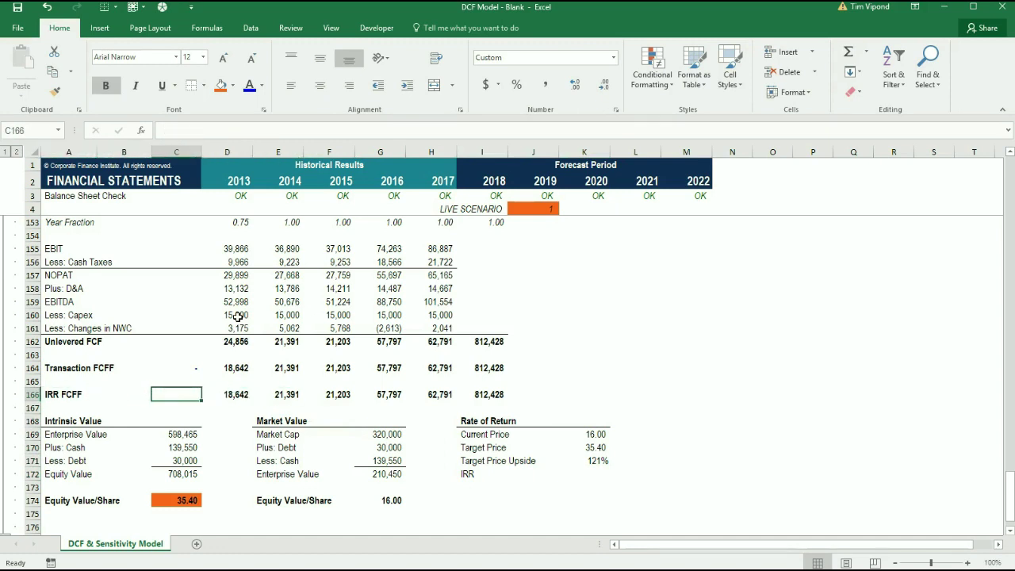
scroll(238, 316, "up", 1)
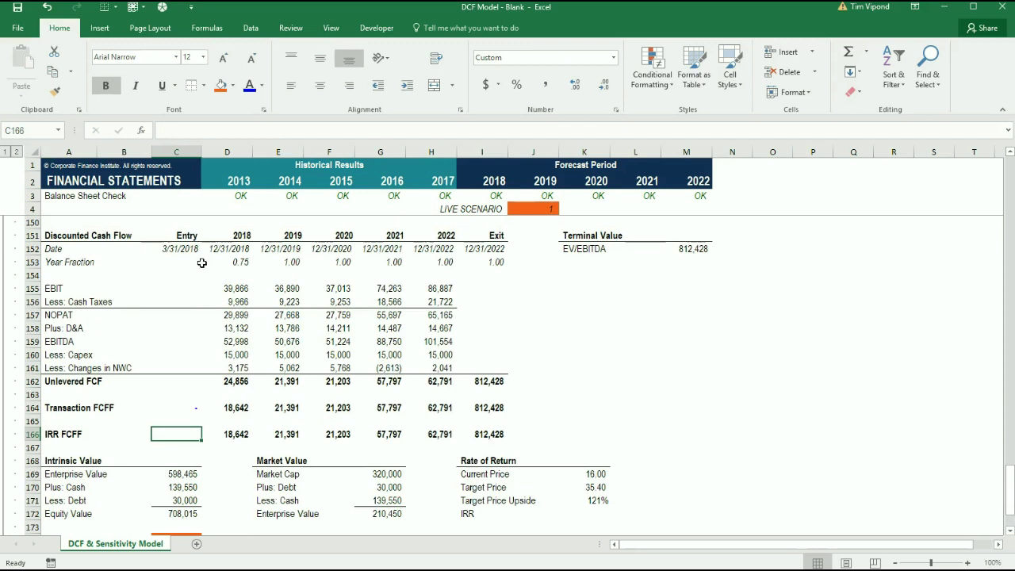
left_click_drag(188, 236, 180, 444)
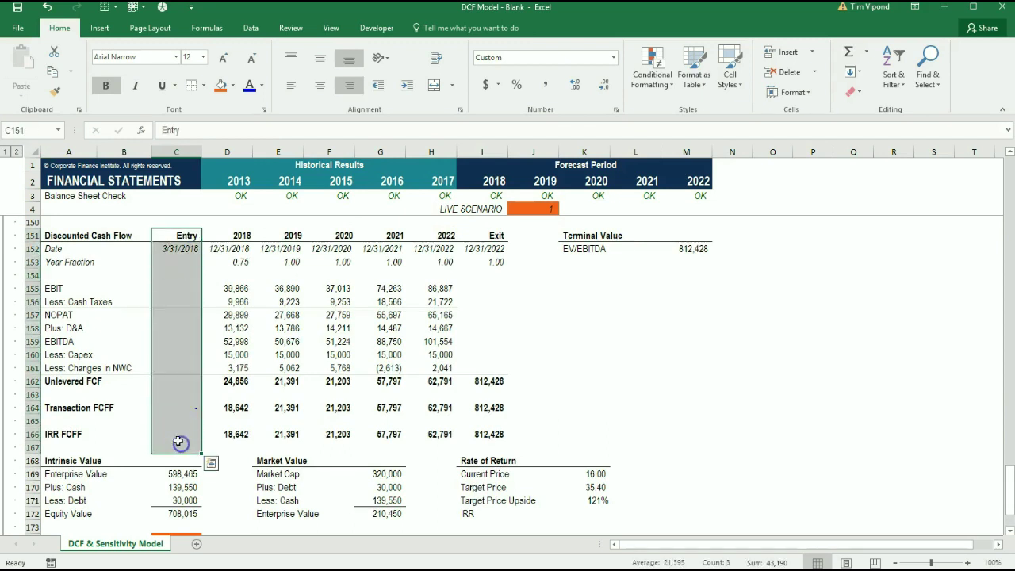
left_click(179, 435)
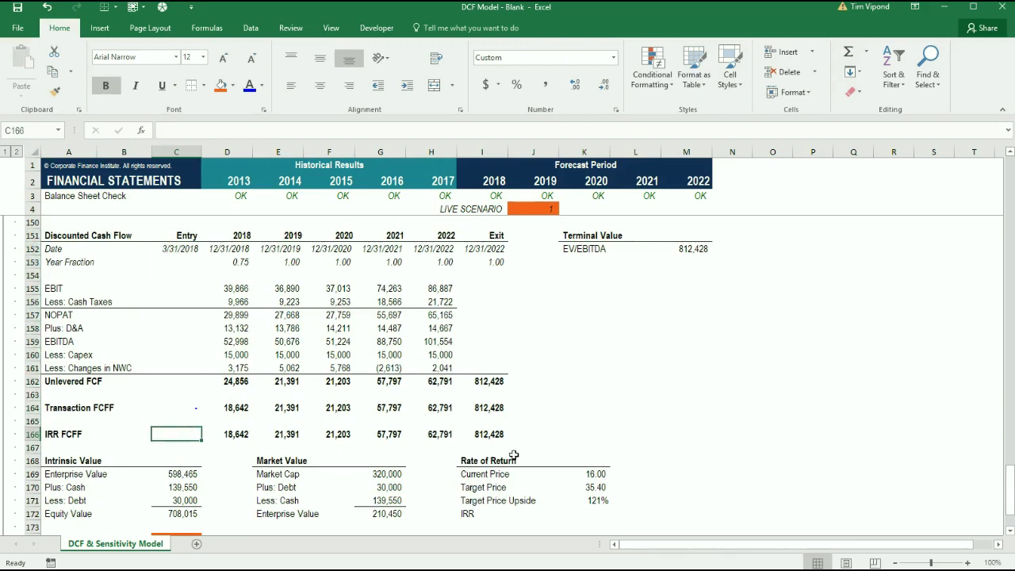
type("=-")
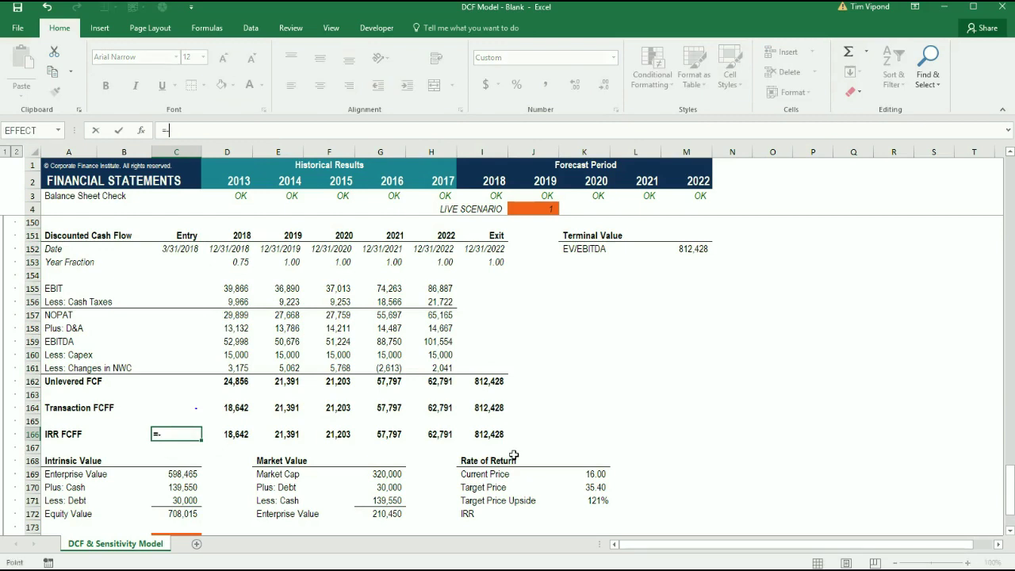
key("Down")
key("Down")
key("Right")
key("Right")
key("Down")
key("Down")
key("Right")
key("Right")
key("Down")
key("Down")
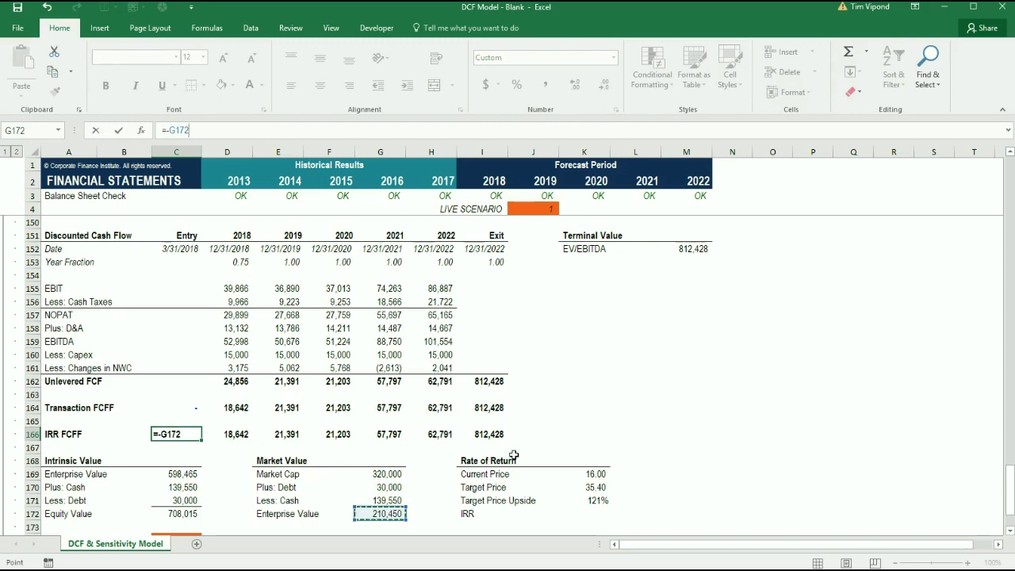
key("ctrl+Return")
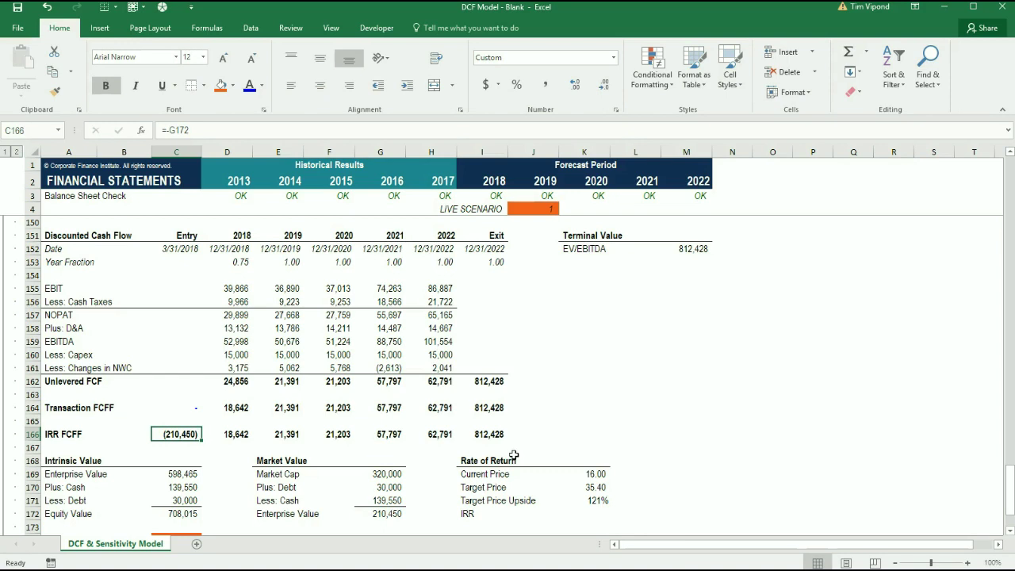
scroll(514, 456, "down", 4)
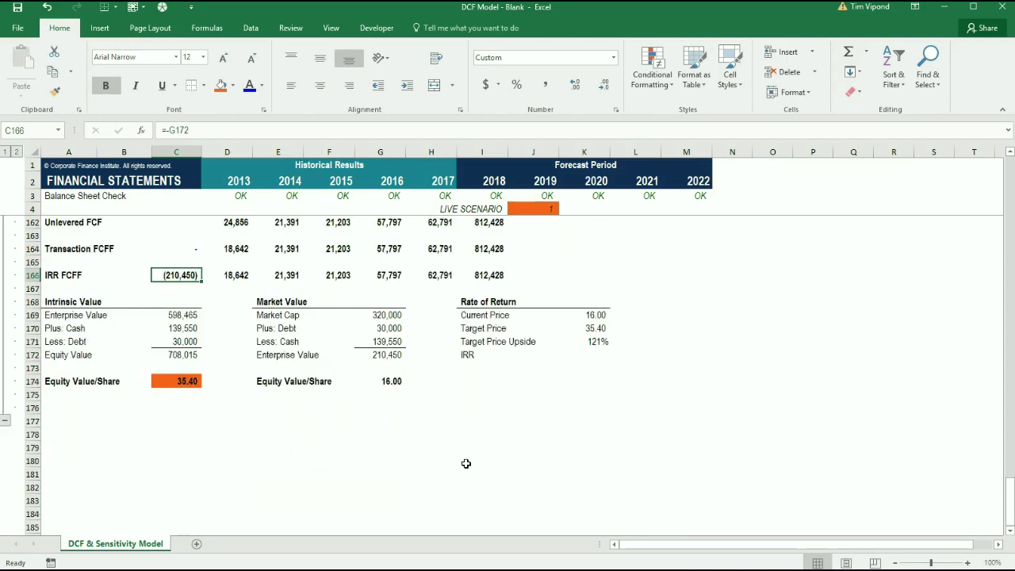
- Start an XIRR formula for the IRR in K172, using the IRR FCFF cash flows C166:I166 as its values
key("Right")
key("Down")
key("Right")
key("Down")
key("Right")
key("Down")
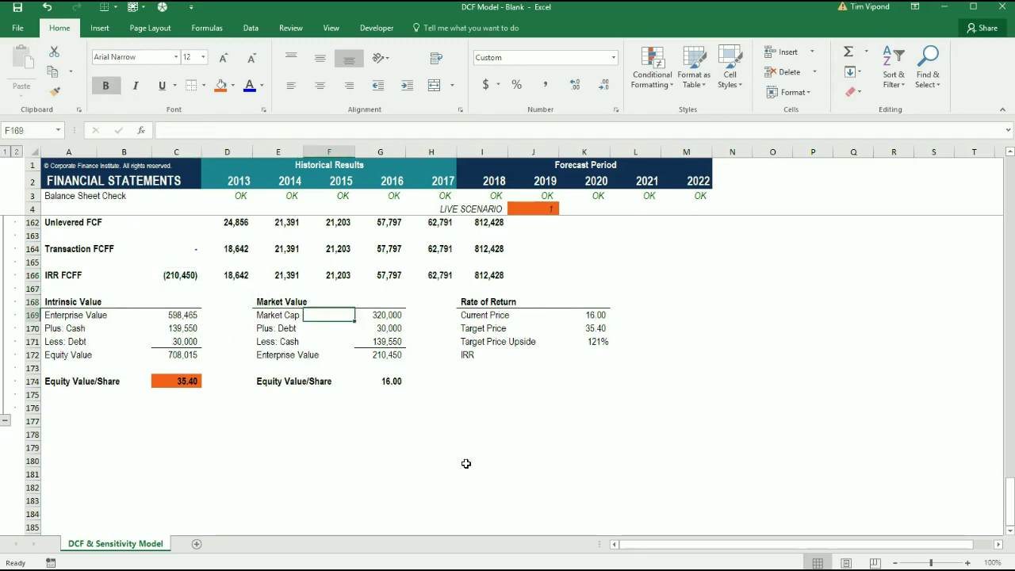
key("Right")
key("Right")
key("Down")
key("Right")
key("Down")
key("Right")
key("Right")
key("Down")
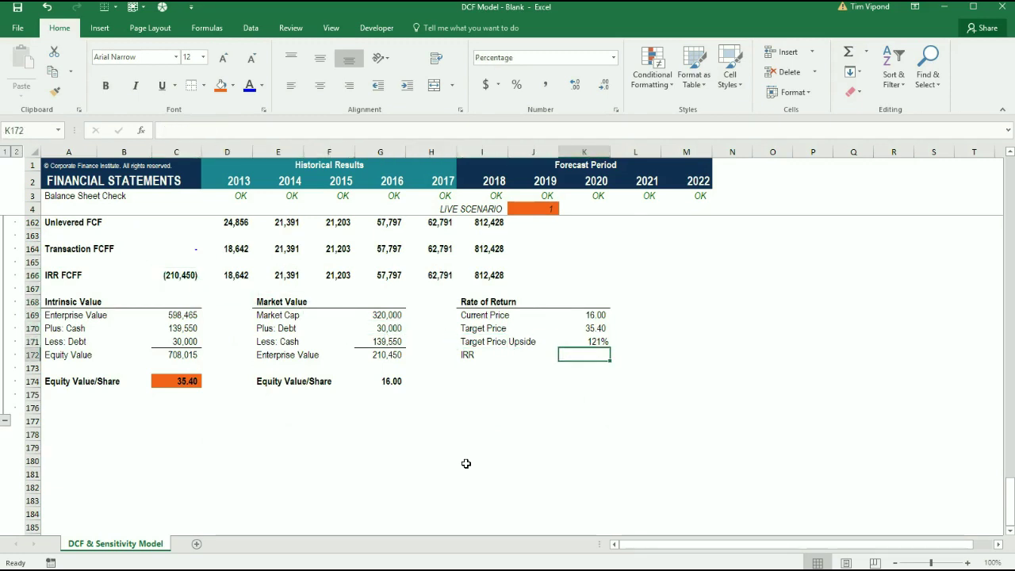
type("=x")
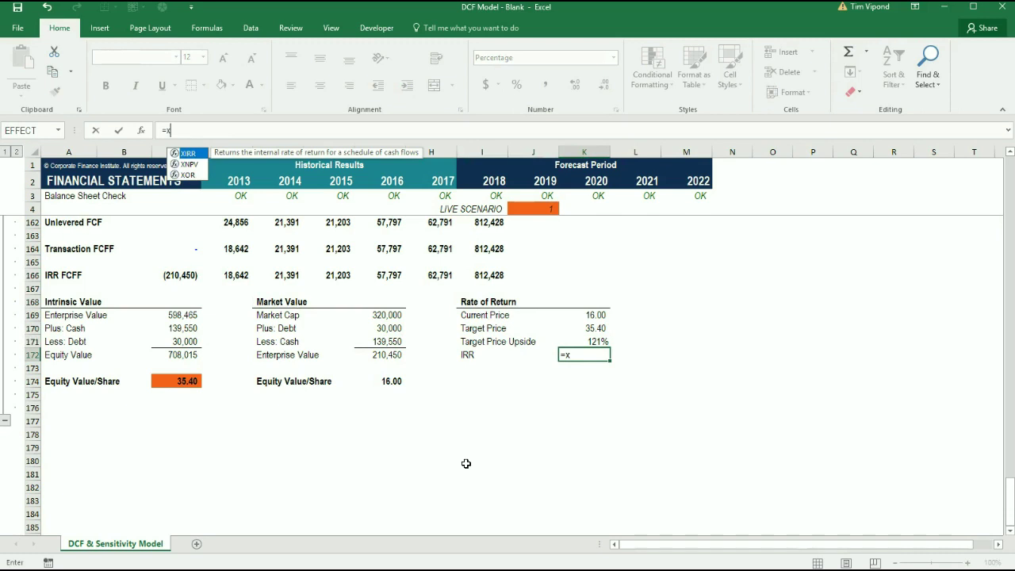
type("irr(")
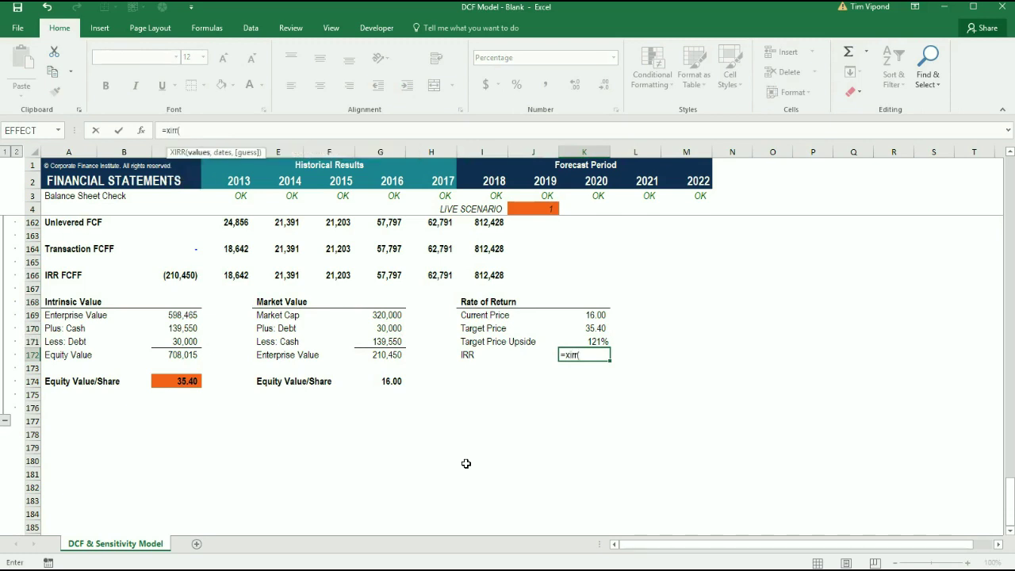
key("Left")
key("Up")
key("Left")
key("Up")
key("Left")
key("Left")
key("Up")
key("Left")
key("Up")
key("Up")
key("Left")
key("Left")
key("Left")
key("Up")
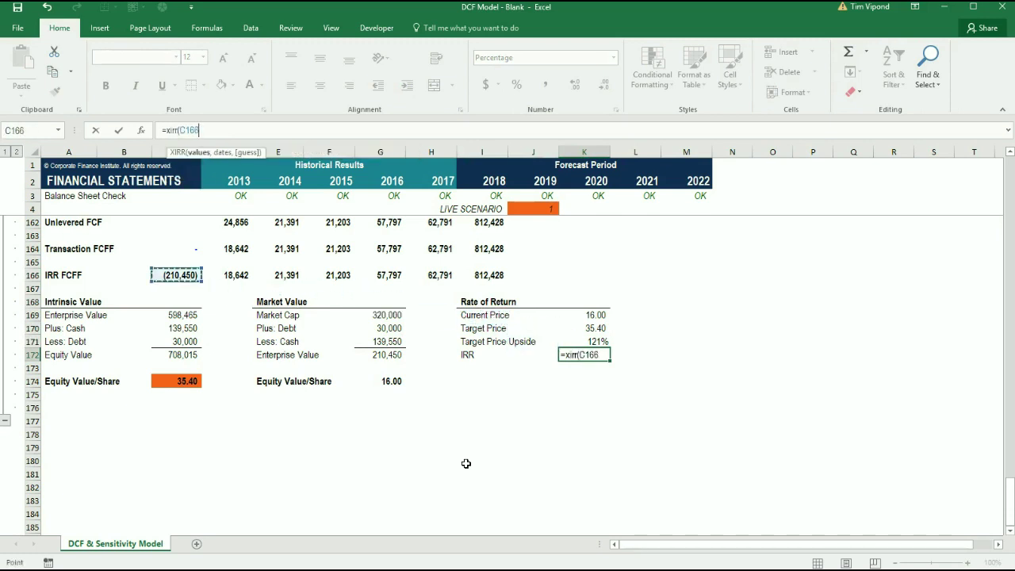
key("ctrl+shift+Right")
type(",")
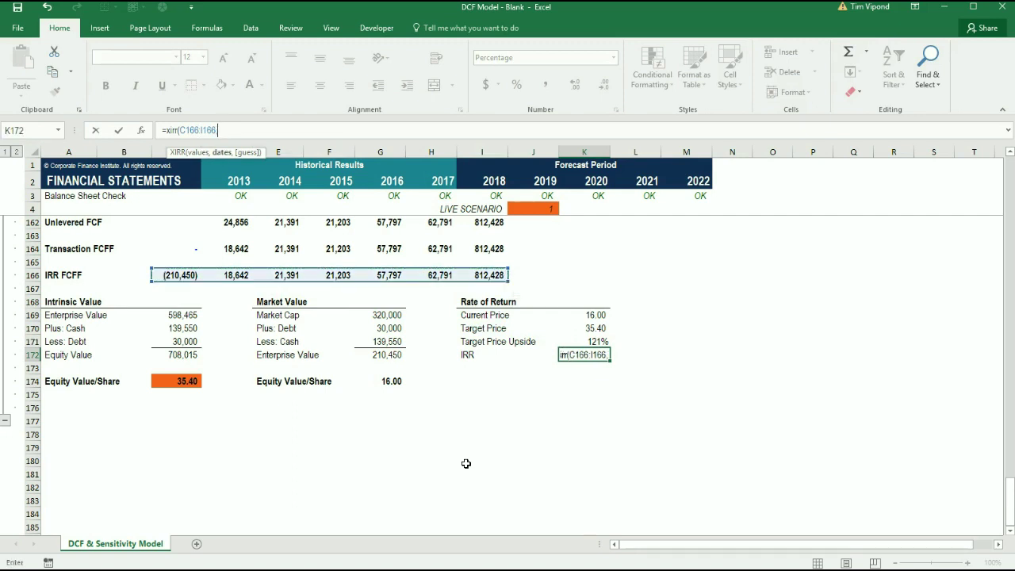
- Complete the IRR formula in K172 with the Discounted Cash Flow dates, giving =XIRR(C166:I166,C152:I152)
key("Up")
key("Left")
key("Up")
key("Left")
key("Up")
key("Up")
key("Up")
key("Up")
key("Left")
key("Left")
key("Left")
key("Left")
key("Left")
key("Left")
key("Left")
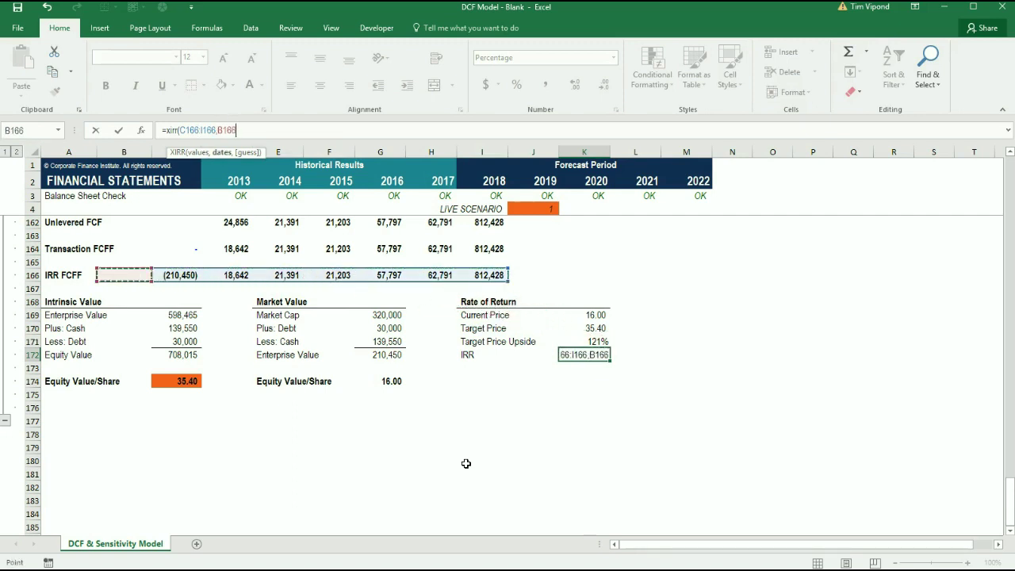
key("Right")
key("Up")
key("Up")
key("Up")
key("Up")
key("Up")
key("Up")
key("Up")
key("Up")
key("Up")
key("Up")
key("Up")
key("Up")
key("Up")
key("Up")
key("Up")
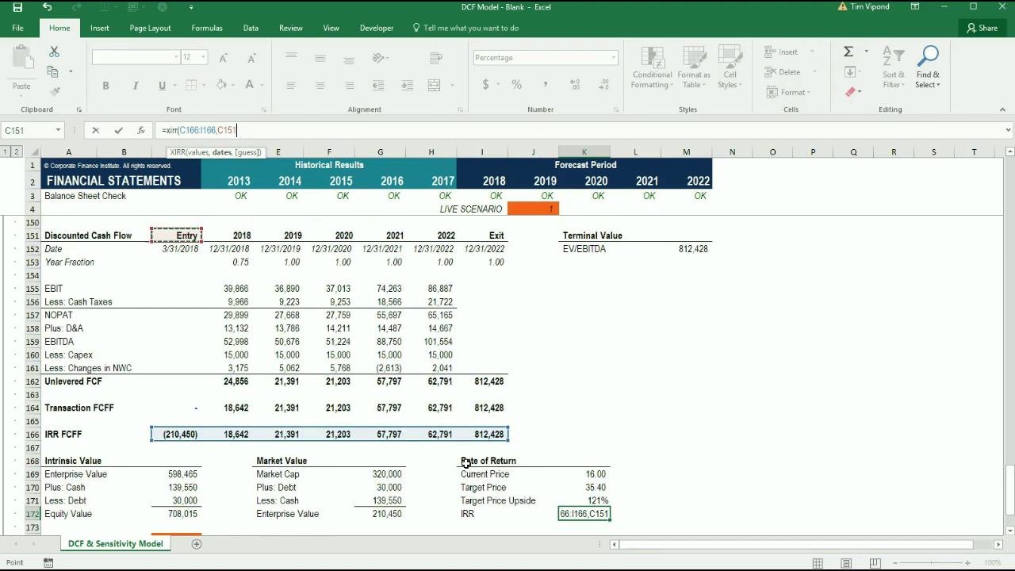
key("Down")
key("ctrl+shift+Right")
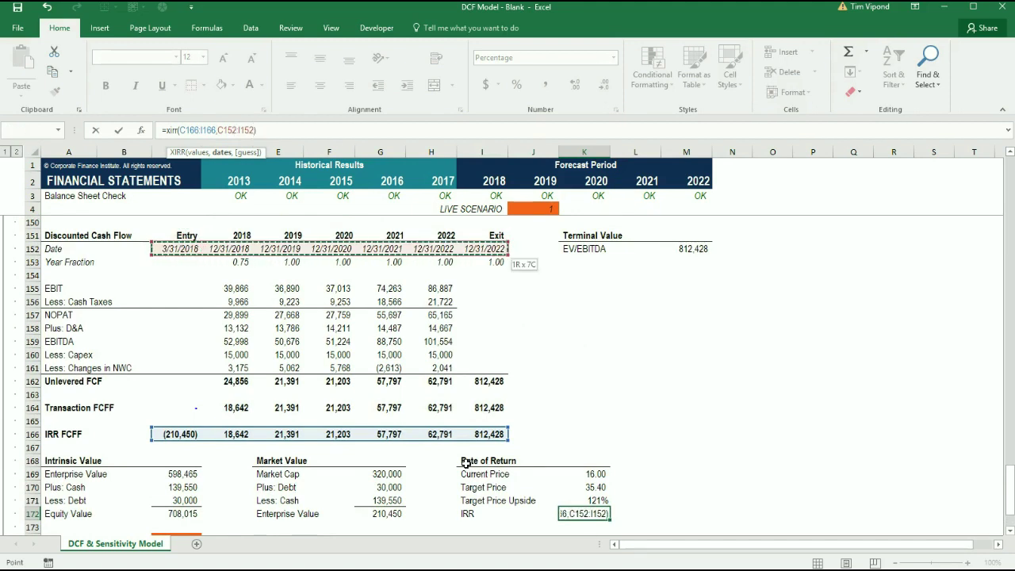
type(")")
key("ctrl+Return")
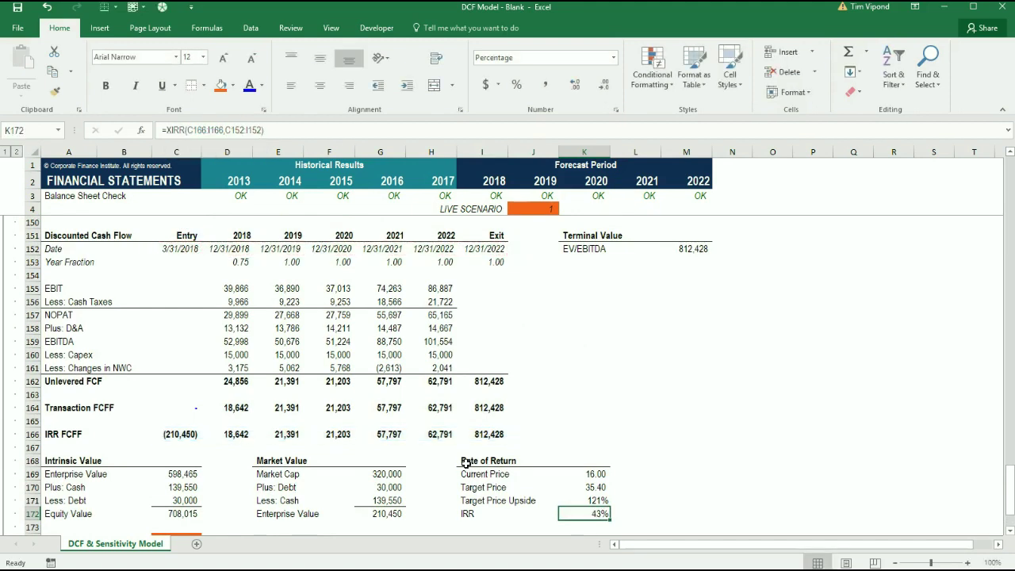
- Compare the market Equity Value/Share in G174 with the intrinsic one in C174, and review the Rate of Return figures
key("Down")
key("Down")
key("Down")
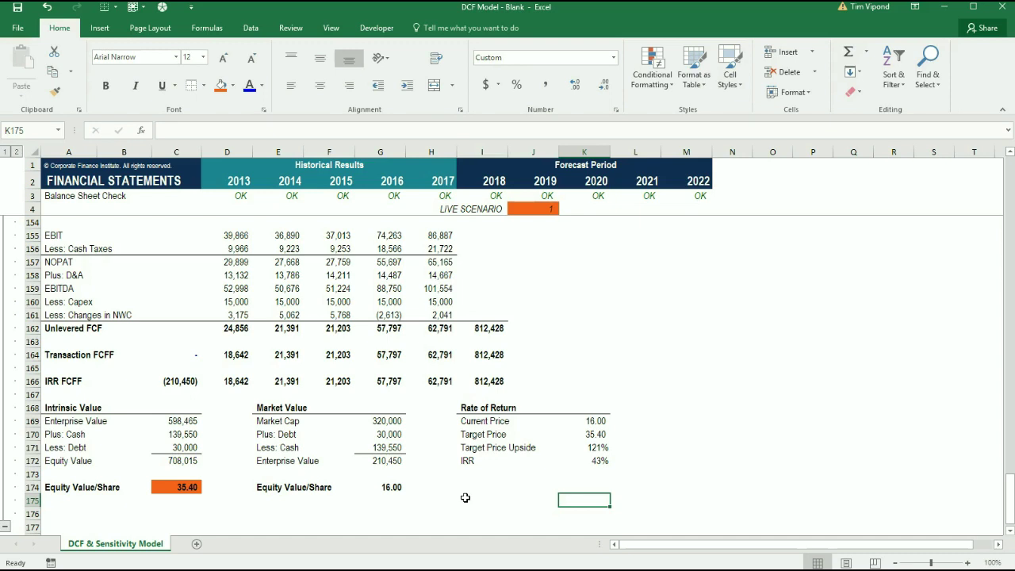
key("Left")
key("Left")
key("Left")
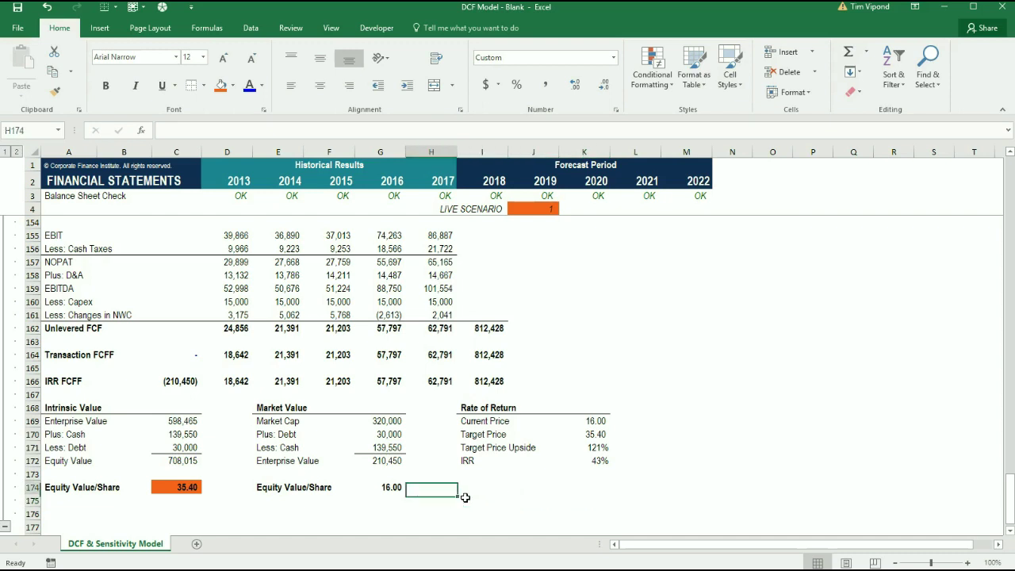
key("Left")
key("Up")
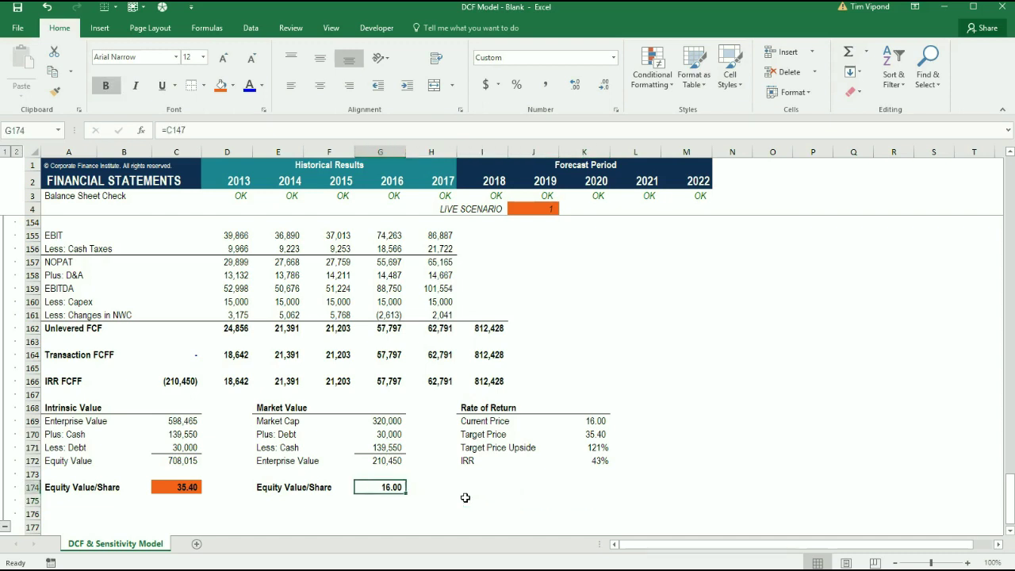
key("Left")
key("Left")
key("Left")
key("Left")
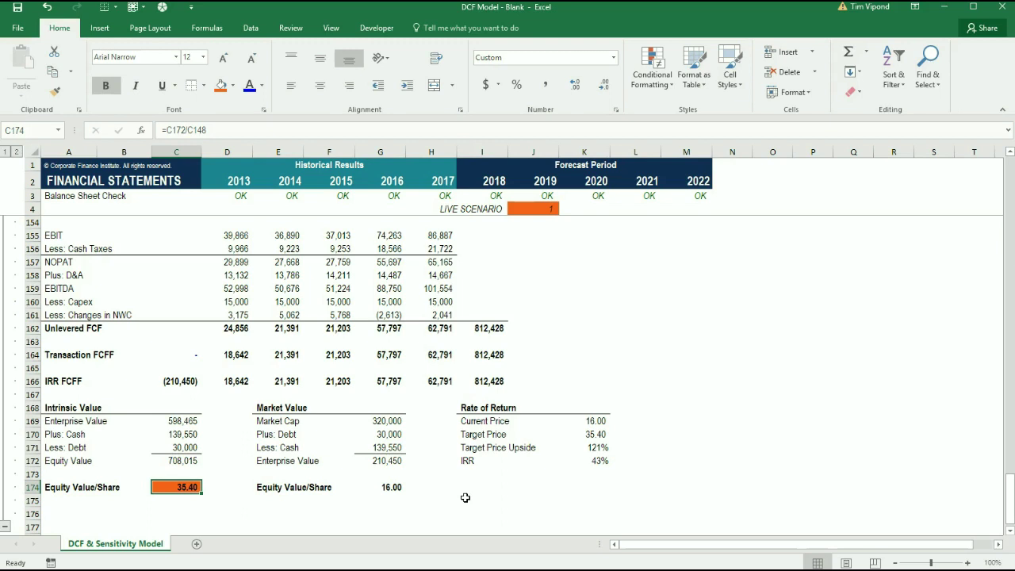
key("Right")
key("Right")
key("Right")
key("Up")
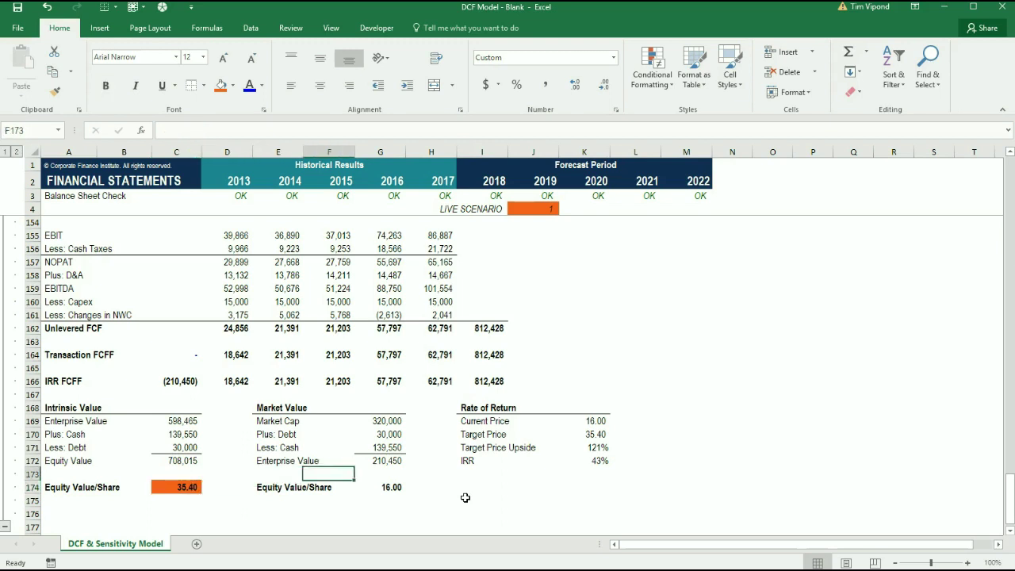
key("Right")
key("Right")
key("Right")
key("Up")
key("Right")
key("Up")
key("Right")
key("Down")
key("Down")
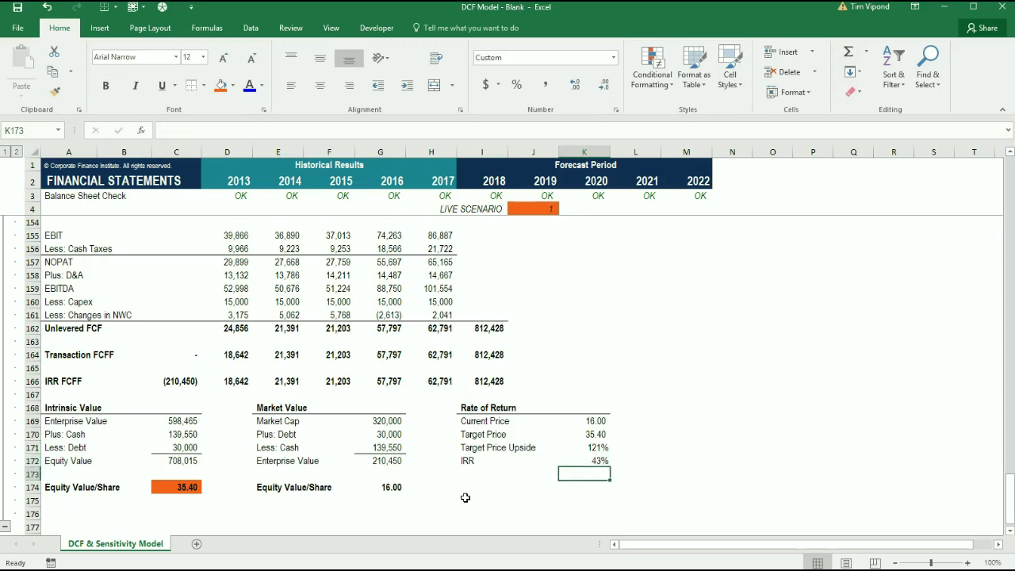